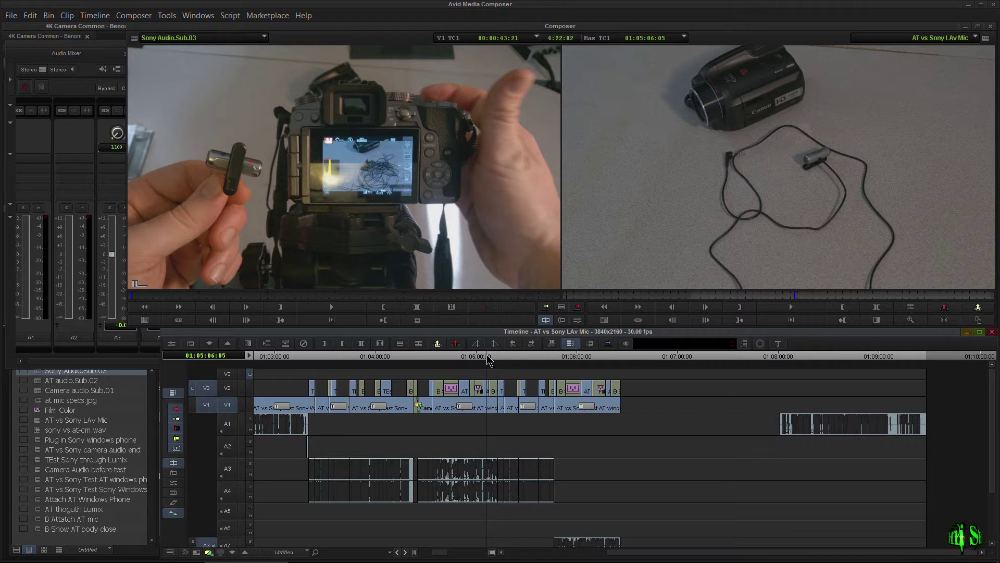
Scrub and play through the AT vs Sony LAv Mic sequence to examine its microphone test sections.
{"action": "left_click_drag", "start_coordinate": [488, 357], "coordinate": [610, 359]}
{"action": "key", "text": "space"}
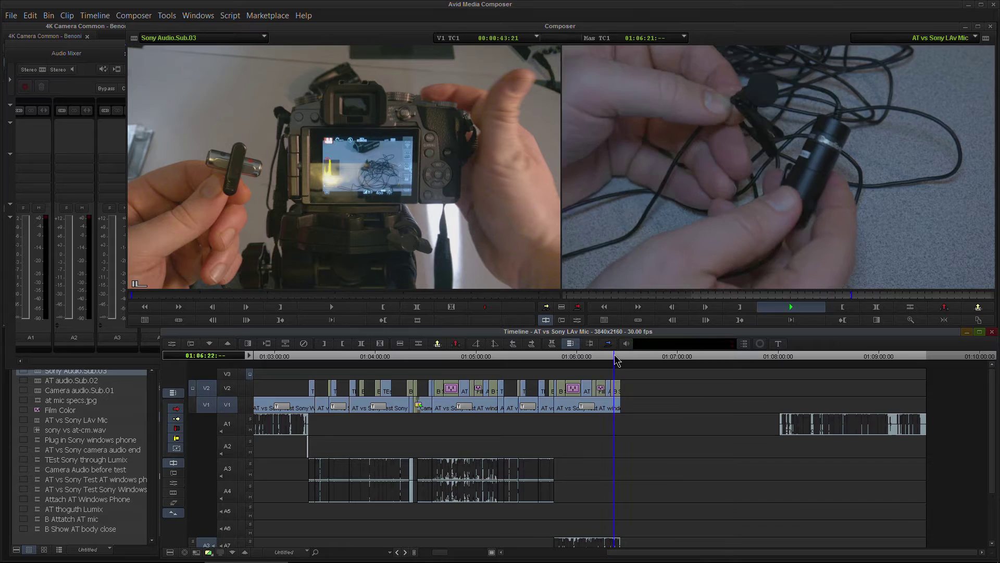
{"action": "left_click", "coordinate": [480, 374]}
{"action": "left_click_drag", "start_coordinate": [480, 373], "coordinate": [466, 373]}
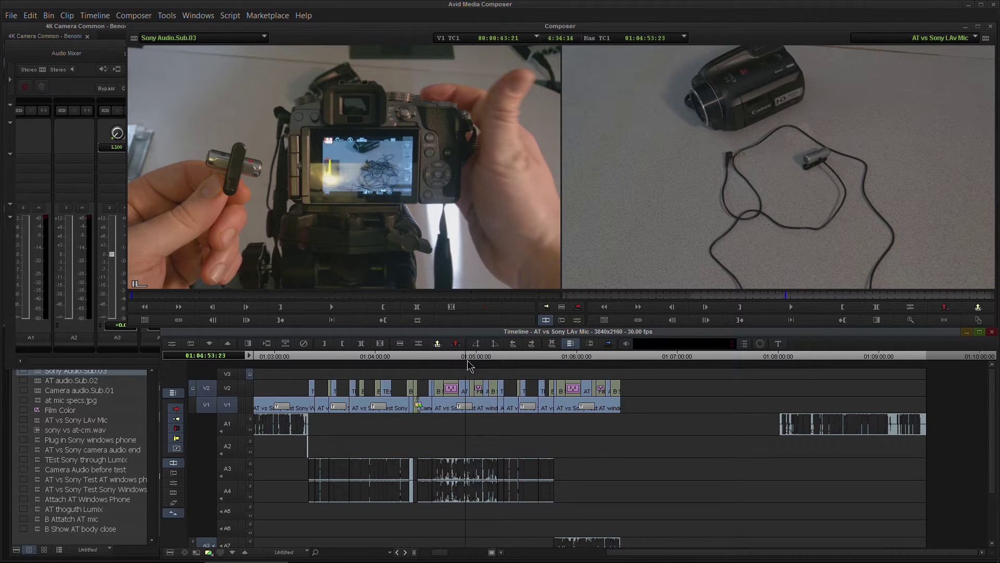
{"action": "left_click_drag", "start_coordinate": [467, 360], "coordinate": [492, 356]}
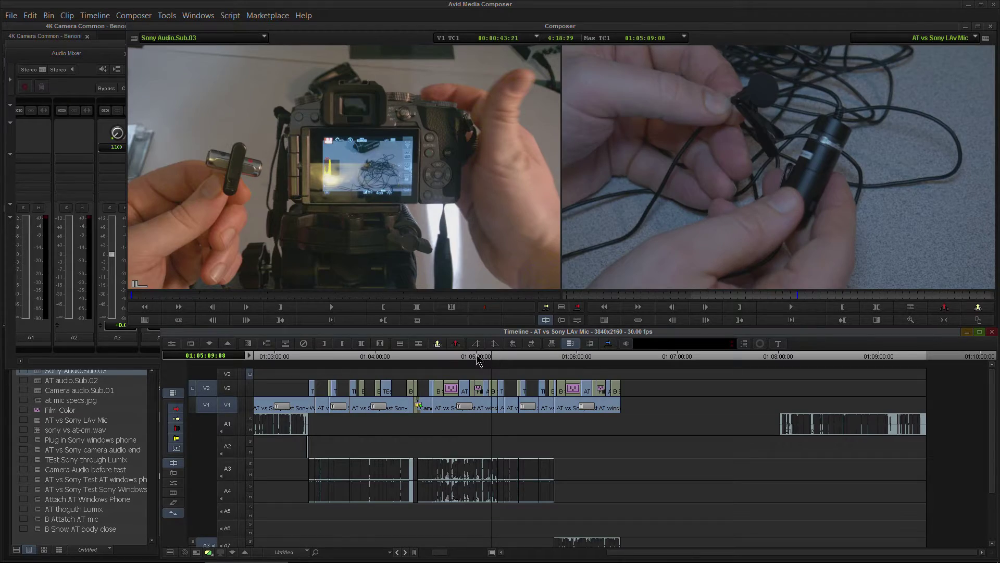
{"action": "left_click", "coordinate": [447, 361]}
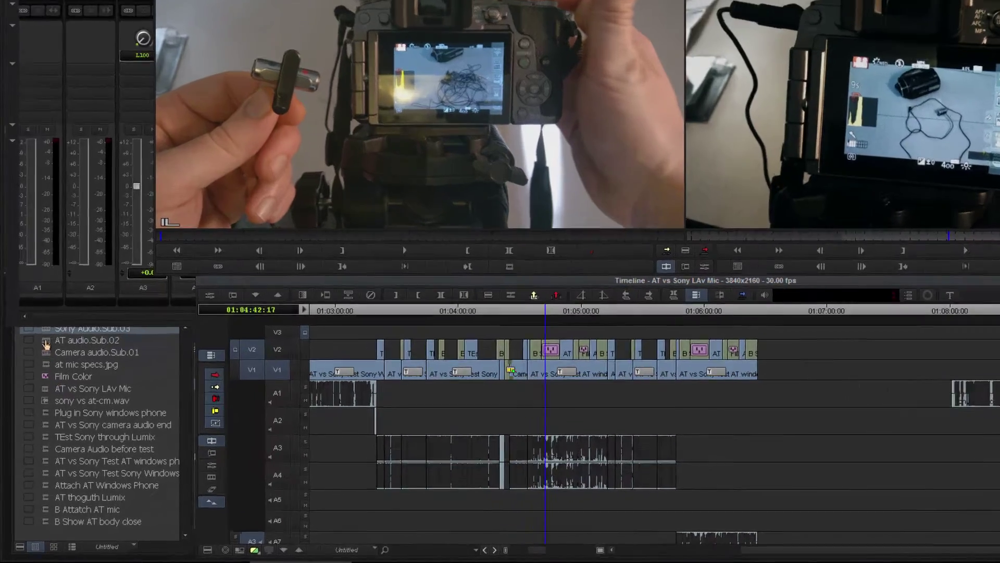
{"action": "left_click", "coordinate": [46, 342]}
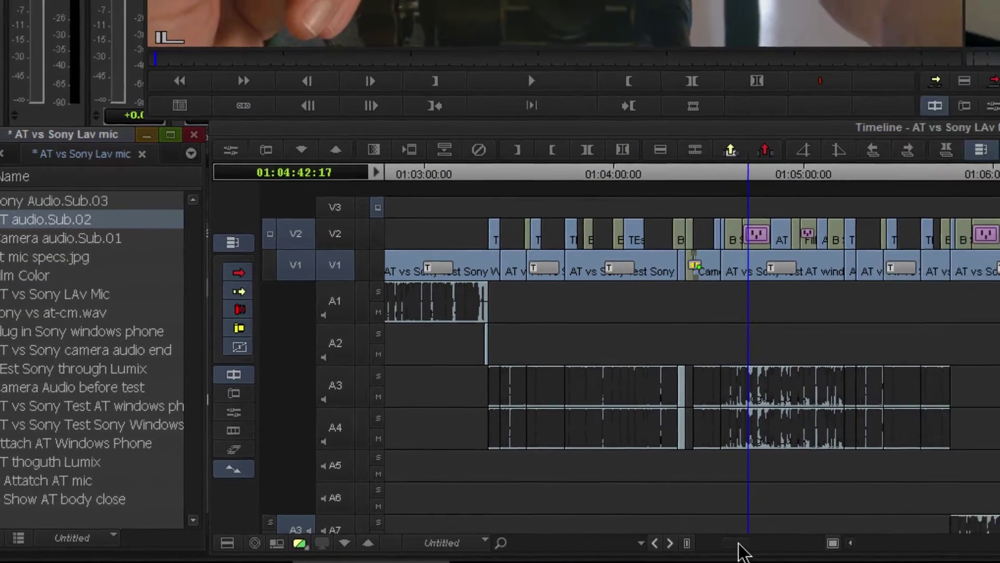
{"action": "left_click_drag", "start_coordinate": [853, 542], "coordinate": [848, 543]}
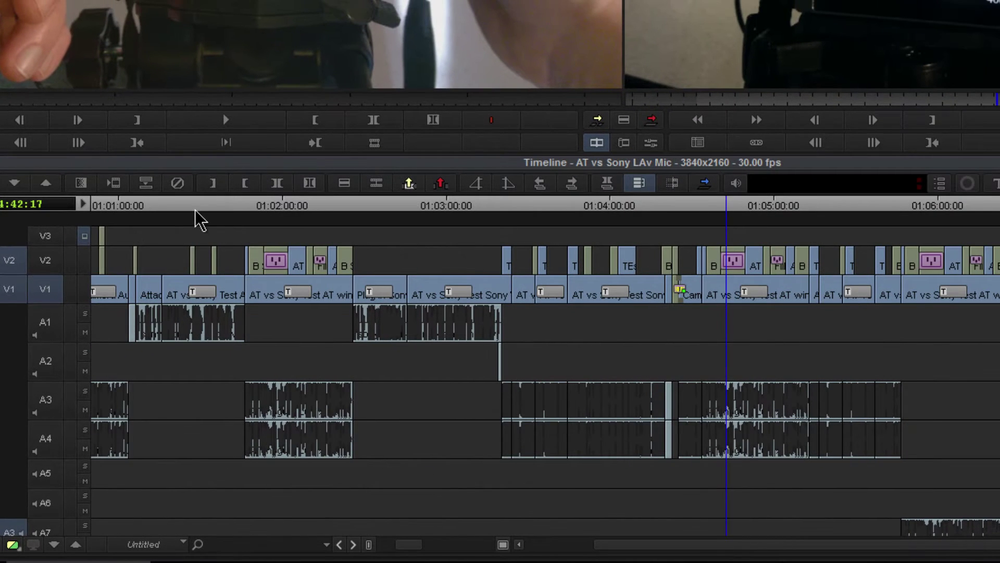
{"action": "left_click_drag", "start_coordinate": [196, 219], "coordinate": [633, 221]}
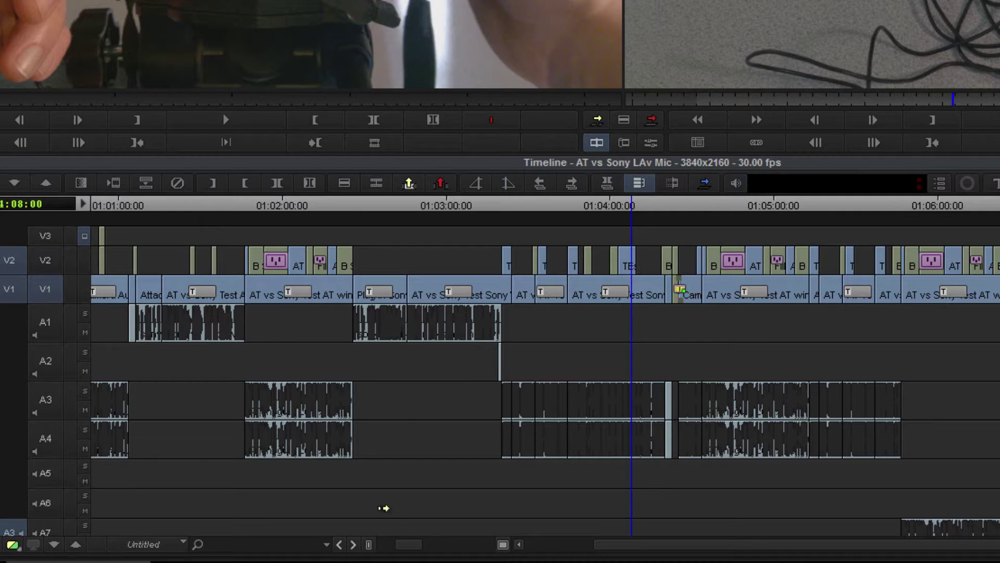
{"action": "left_click_drag", "start_coordinate": [292, 205], "coordinate": [615, 213]}
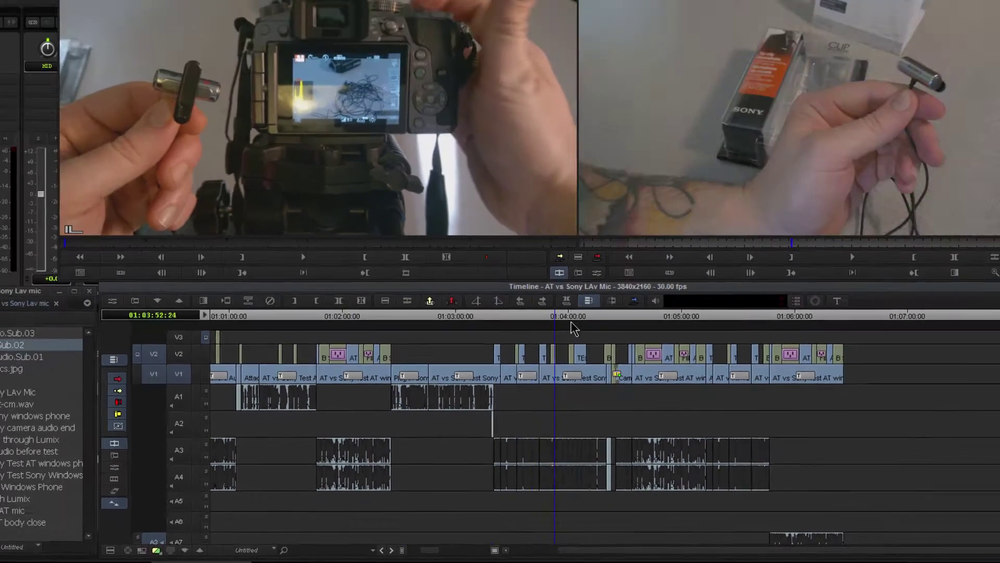
{"action": "left_click", "coordinate": [571, 321]}
Load the Sony Audio.Sub.03 subclip as source and inspect the sequence from about 01:04:01 to 01:04:42.
{"action": "left_click_drag", "start_coordinate": [15, 332], "coordinate": [241, 118]}
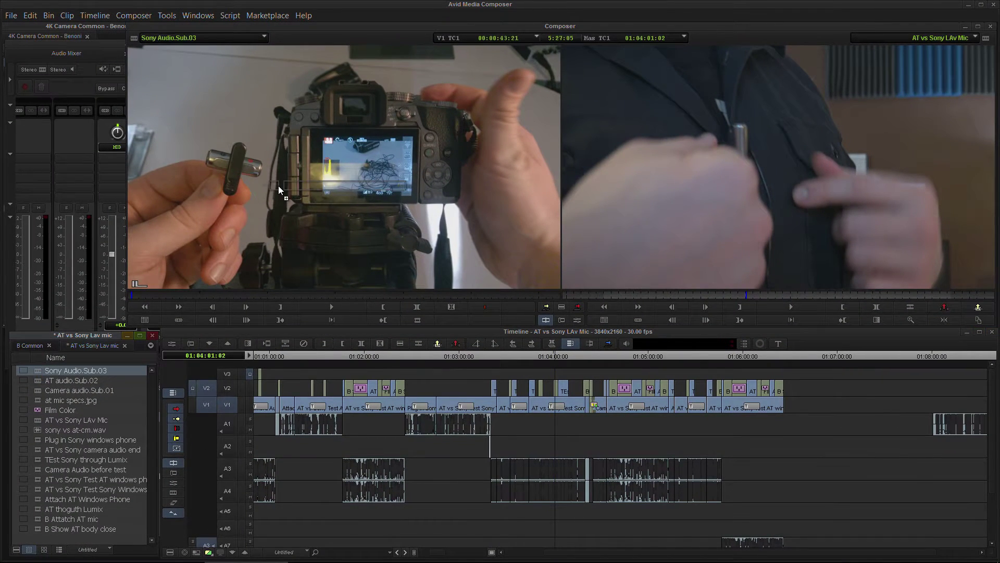
{"action": "left_click_drag", "start_coordinate": [278, 189], "coordinate": [280, 190]}
{"action": "left_click_drag", "start_coordinate": [178, 297], "coordinate": [132, 297]}
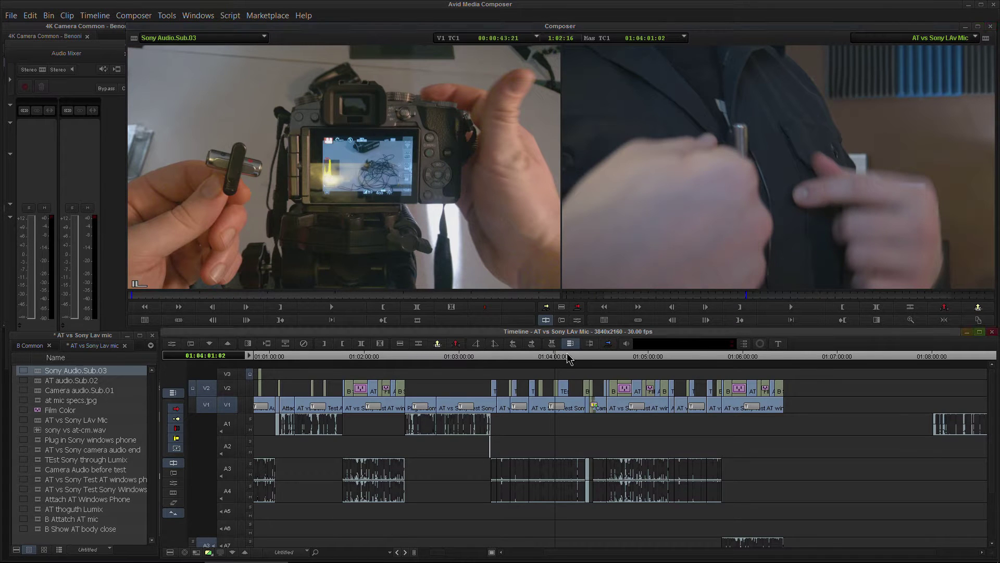
{"action": "left_click_drag", "start_coordinate": [569, 358], "coordinate": [577, 360]}
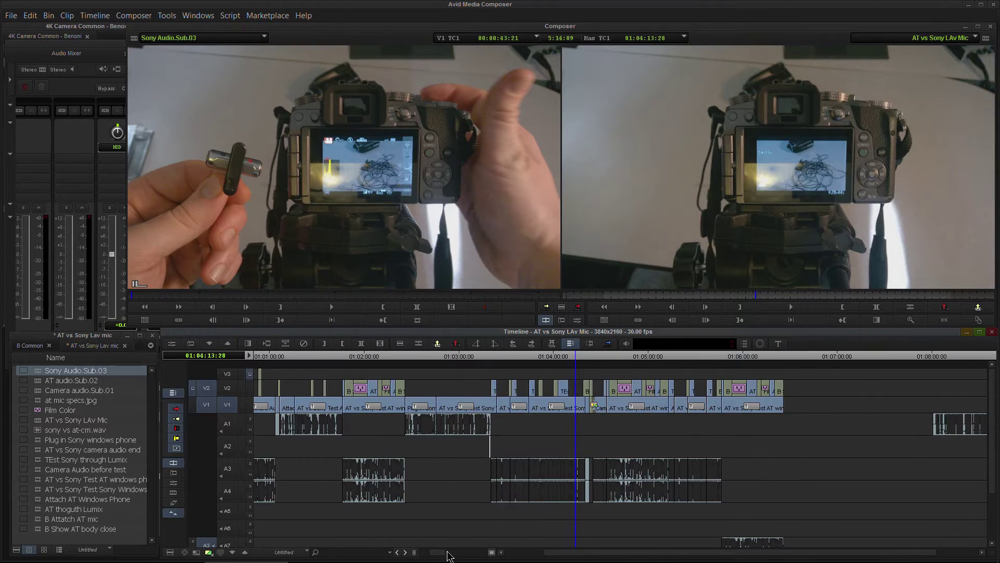
{"action": "left_click_drag", "start_coordinate": [447, 553], "coordinate": [477, 551]}
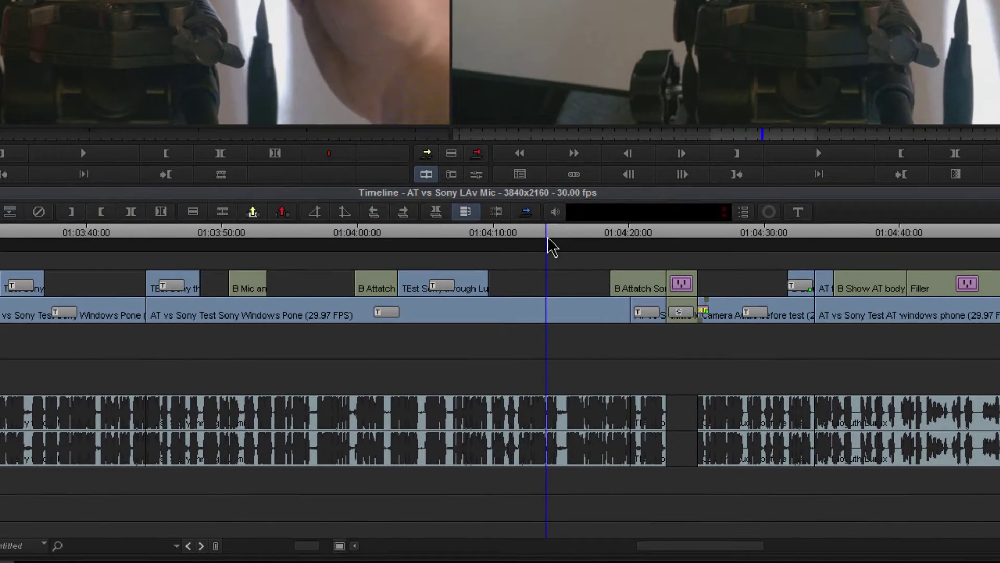
{"action": "left_click_drag", "start_coordinate": [549, 238], "coordinate": [934, 257]}
{"action": "left_click_drag", "start_coordinate": [671, 547], "coordinate": [732, 544]}
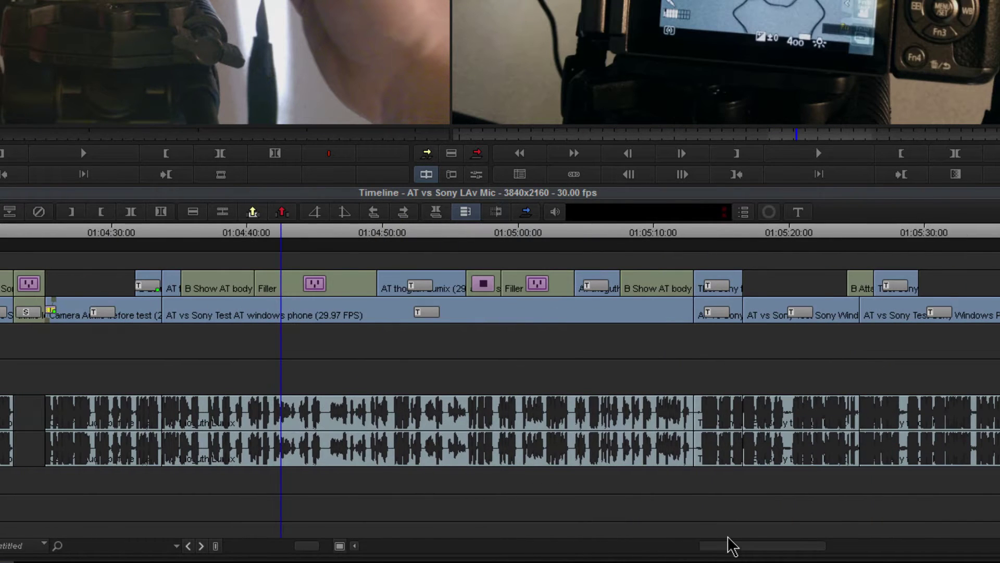
Enable record tracks A3 and A4 and mark an IN point in the sequence at 01:05:12:29.
{"action": "left_click_drag", "start_coordinate": [443, 234], "coordinate": [714, 235]}
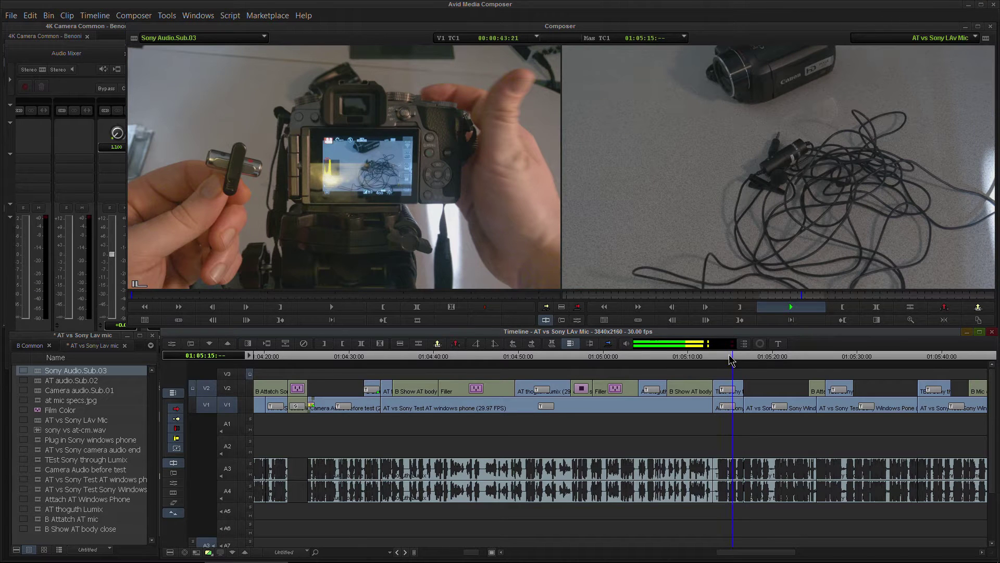
{"action": "left_click", "coordinate": [690, 365]}
{"action": "left_click", "coordinate": [722, 357], "text": "ctrl"}
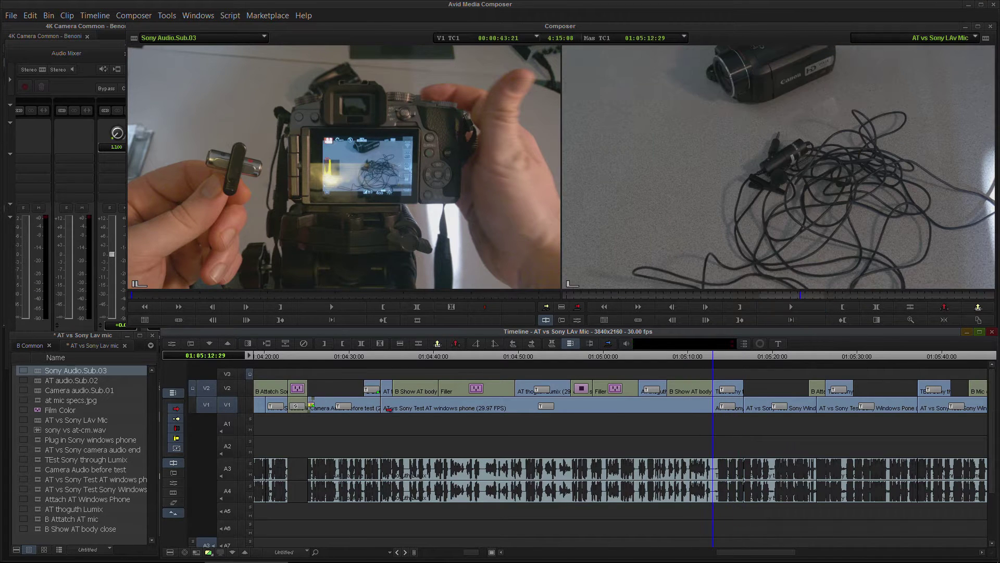
{"action": "left_click", "coordinate": [228, 472]}
{"action": "left_click", "coordinate": [226, 490]}
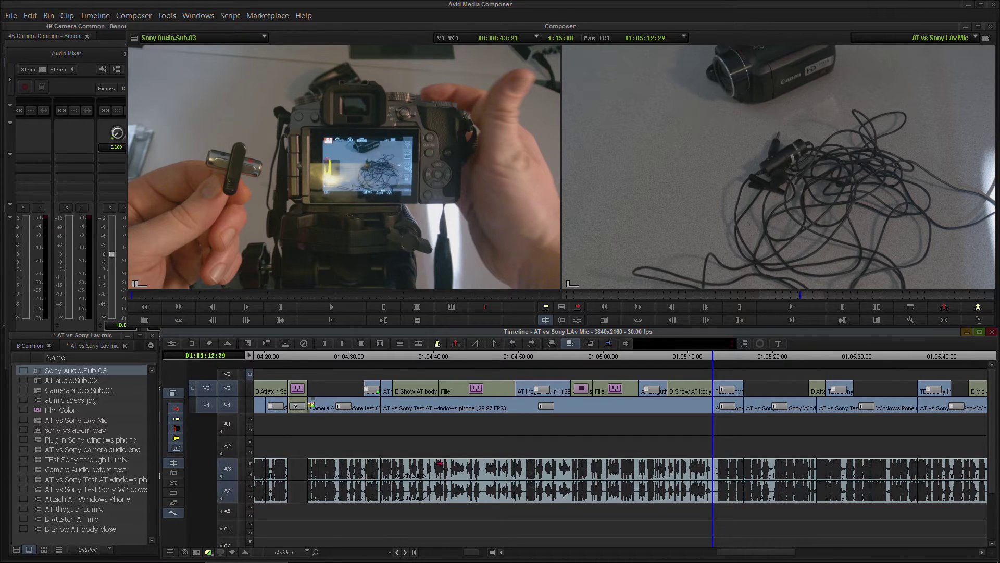
{"action": "key", "text": "i"}
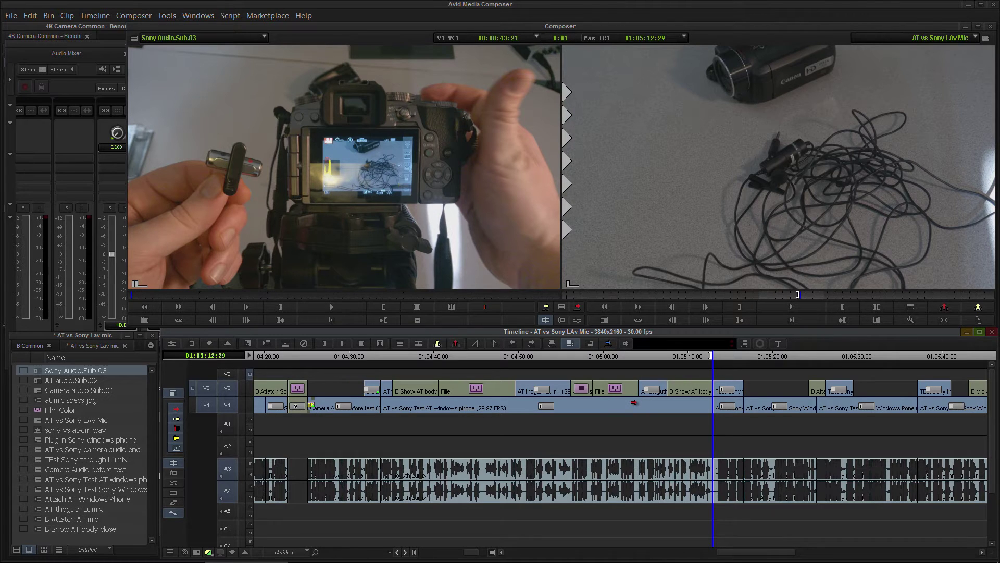
Mark an OUT point at 01:05:46:15, where the Sony test section's audio on A3 and A4 ends.
{"action": "left_click_drag", "start_coordinate": [732, 553], "coordinate": [757, 554]}
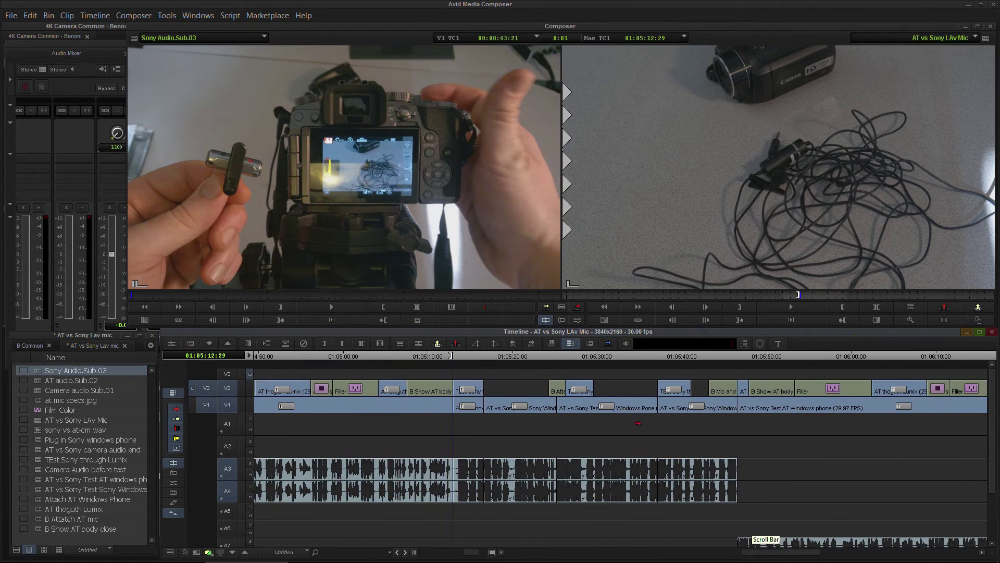
{"action": "left_click", "coordinate": [714, 355]}
{"action": "key", "text": "space"}
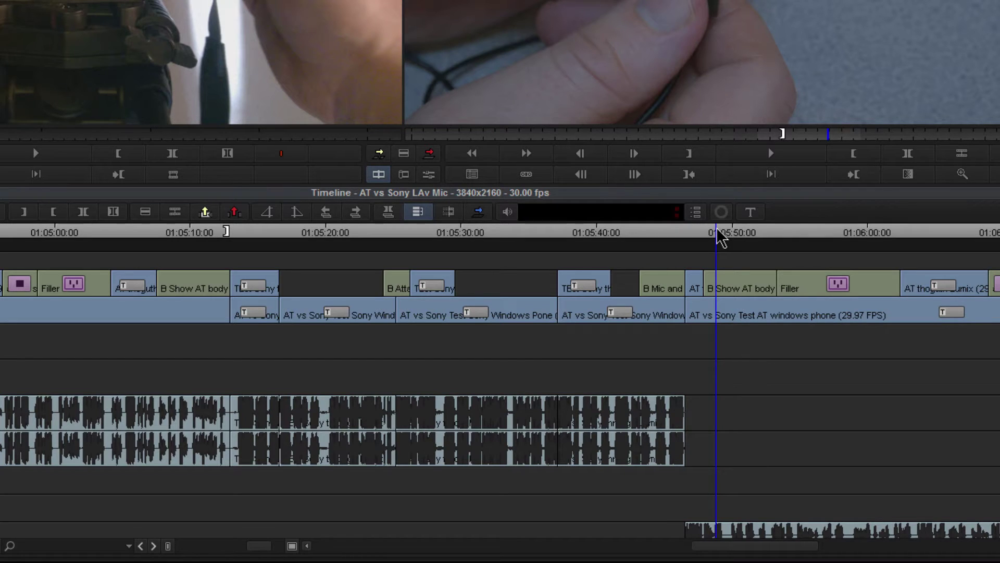
{"action": "left_click_drag", "start_coordinate": [719, 237], "coordinate": [686, 239]}
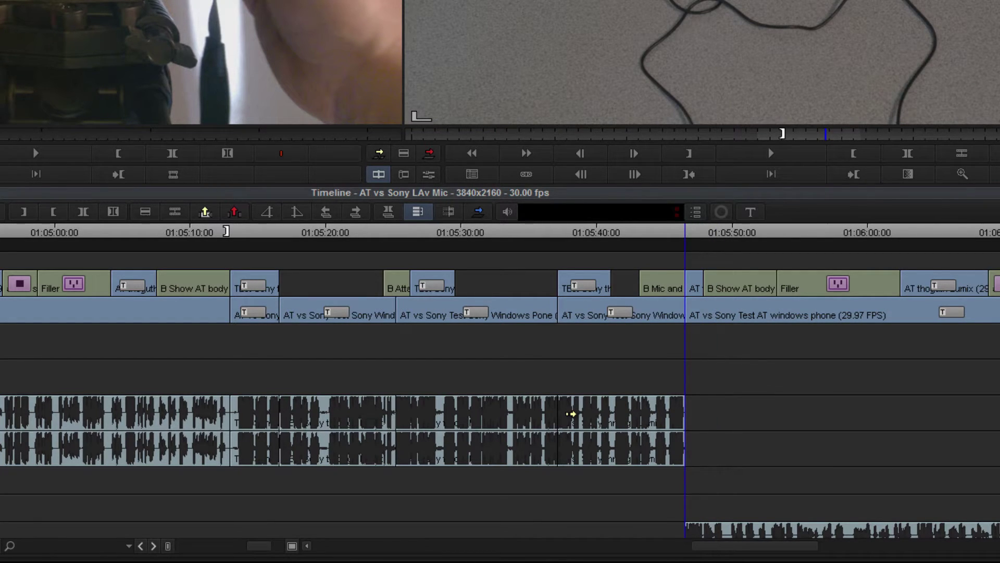
{"action": "key", "text": "i"}
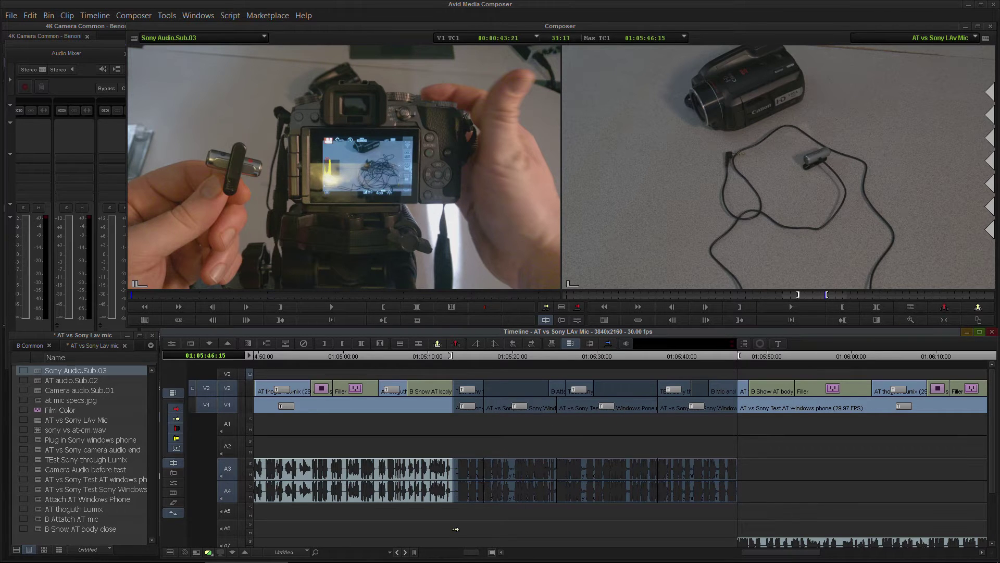
Create a subclip of the marked Sony section in the AT vs Sony Lav mic bin and name it Sony 2.Sub.04.
{"action": "left_click_drag", "start_coordinate": [469, 554], "coordinate": [457, 555]}
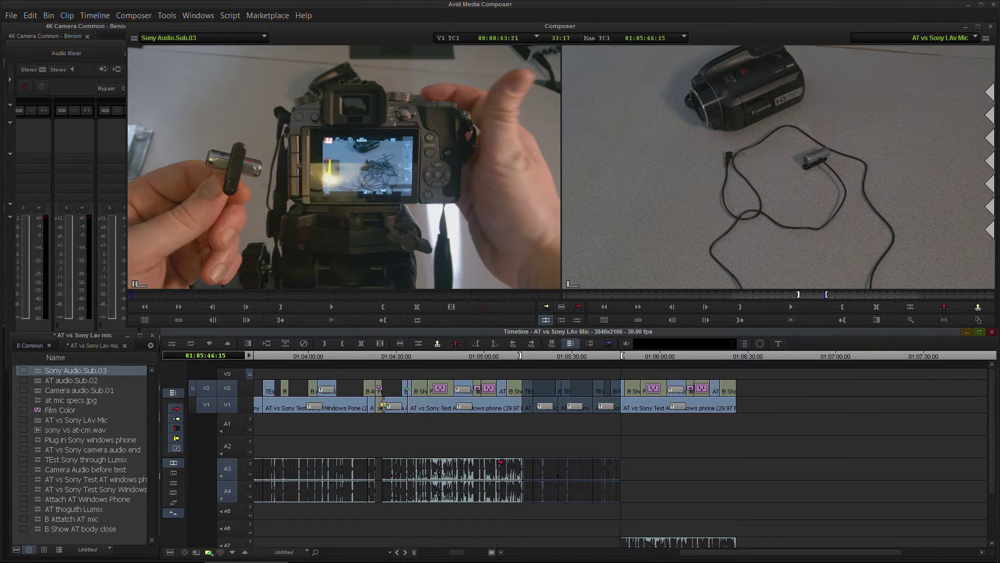
{"action": "left_click_drag", "start_coordinate": [454, 555], "coordinate": [471, 555]}
{"action": "left_click_drag", "start_coordinate": [571, 364], "coordinate": [593, 355]}
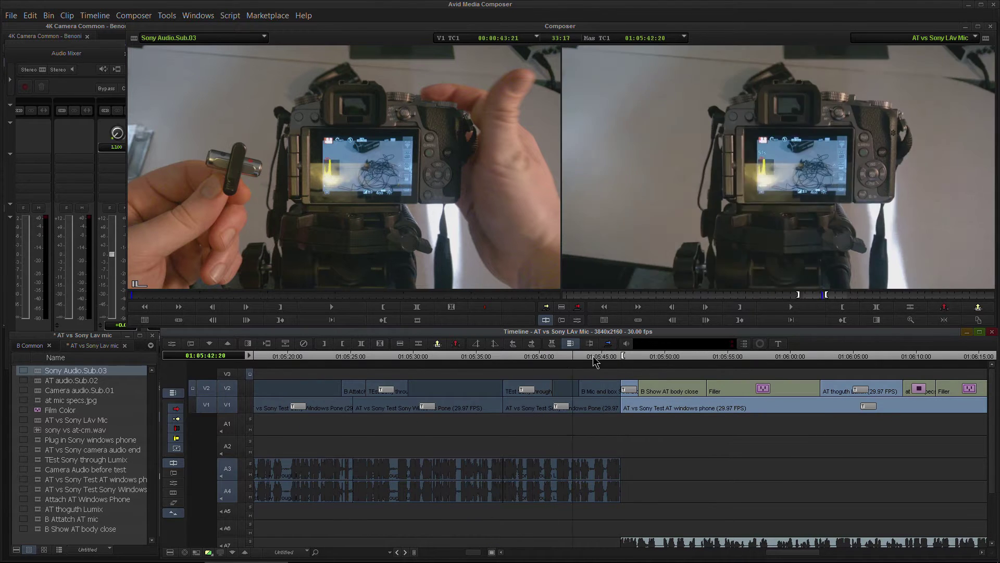
{"action": "left_click_drag", "start_coordinate": [473, 555], "coordinate": [468, 554]}
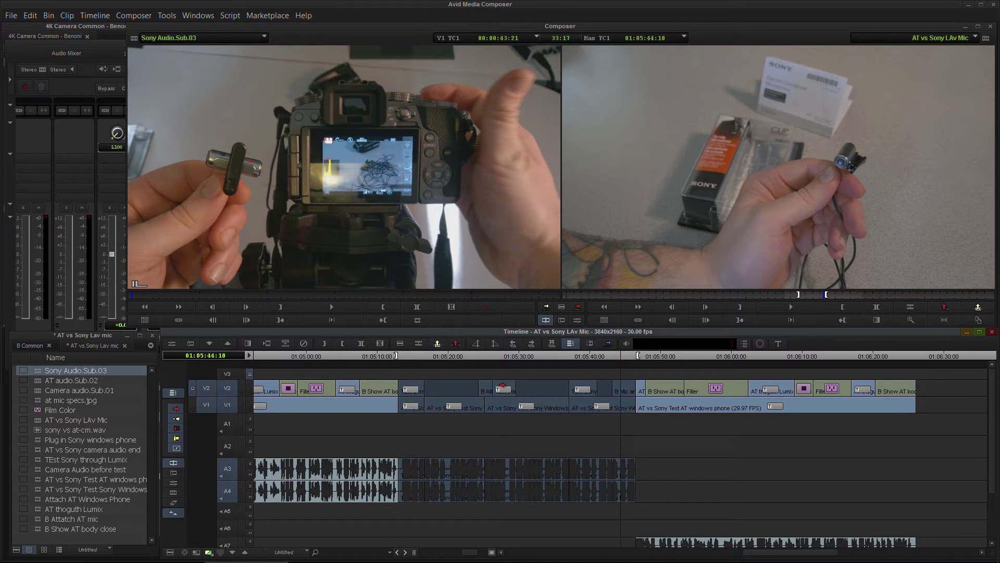
{"action": "left_click_drag", "start_coordinate": [502, 385], "coordinate": [547, 376]}
{"action": "left_click", "coordinate": [400, 356]}
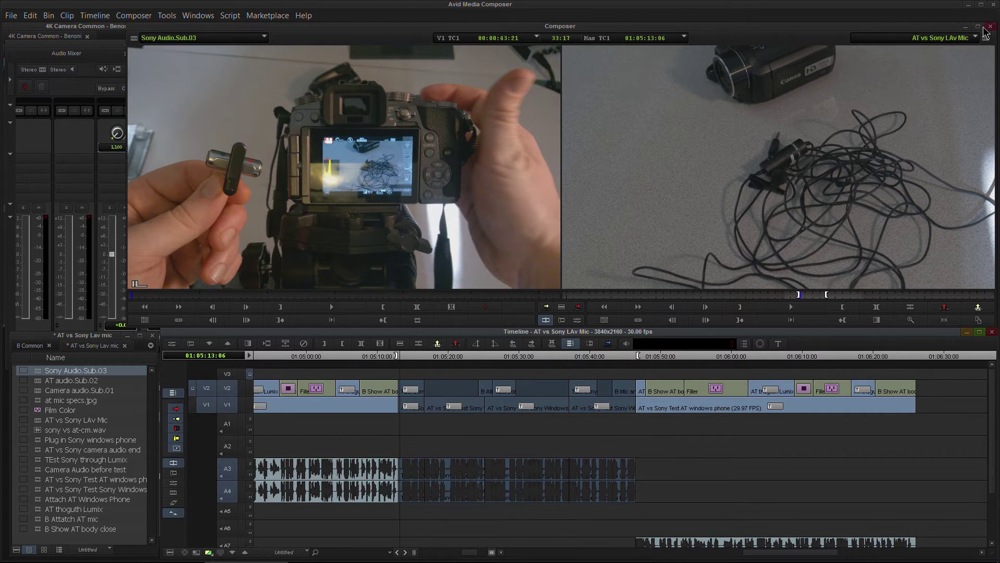
{"action": "left_click_drag", "start_coordinate": [985, 40], "coordinate": [37, 376]}
{"action": "left_click", "coordinate": [95, 371]}
{"action": "type", "text": "Sony 2.Sub.04"}
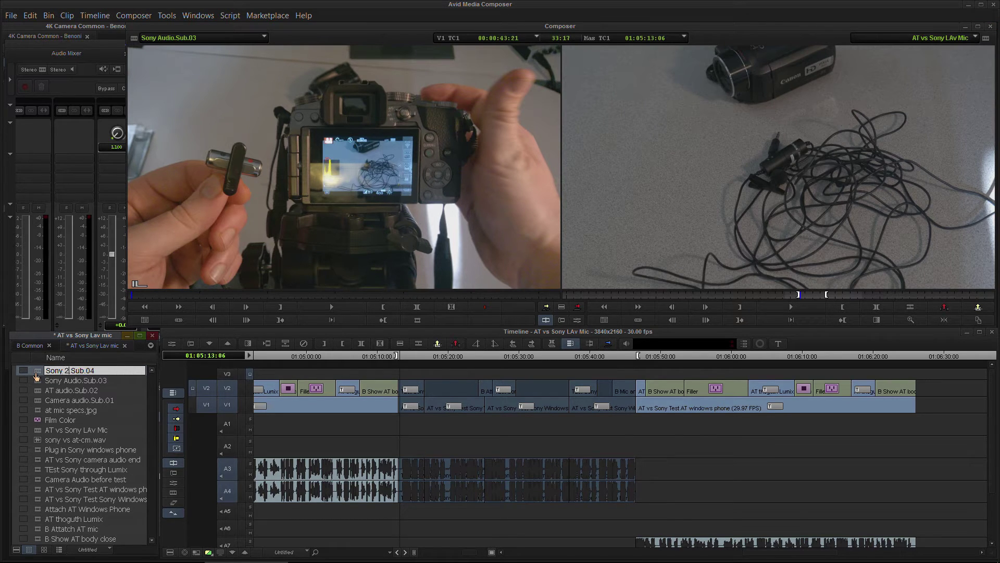
{"action": "key", "text": "Return"}
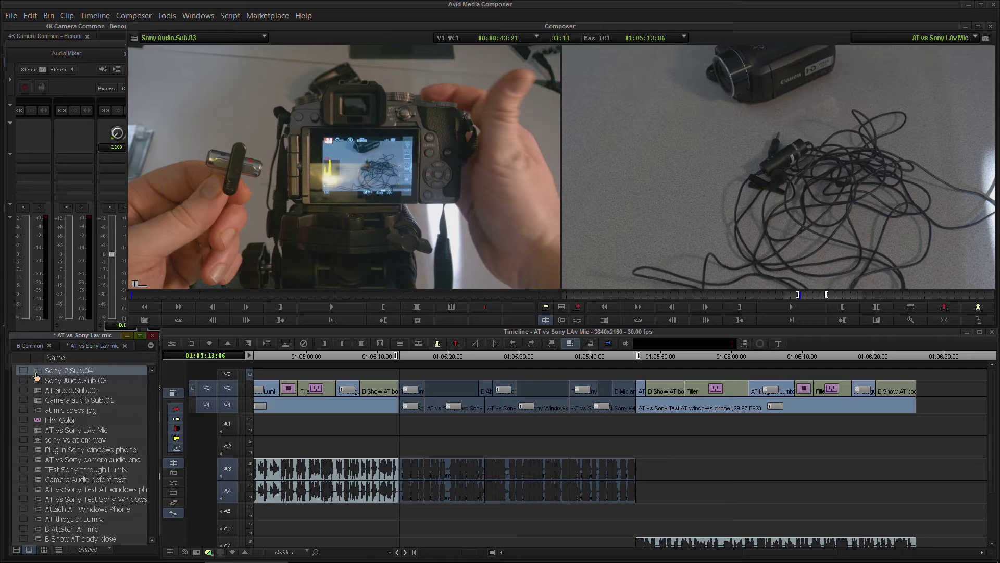
Load Sony 2.Sub.04 into the source monitor and clear the IN and OUT marks from the sequence.
{"action": "left_click_drag", "start_coordinate": [36, 376], "coordinate": [385, 104]}
{"action": "left_click", "coordinate": [768, 331]}
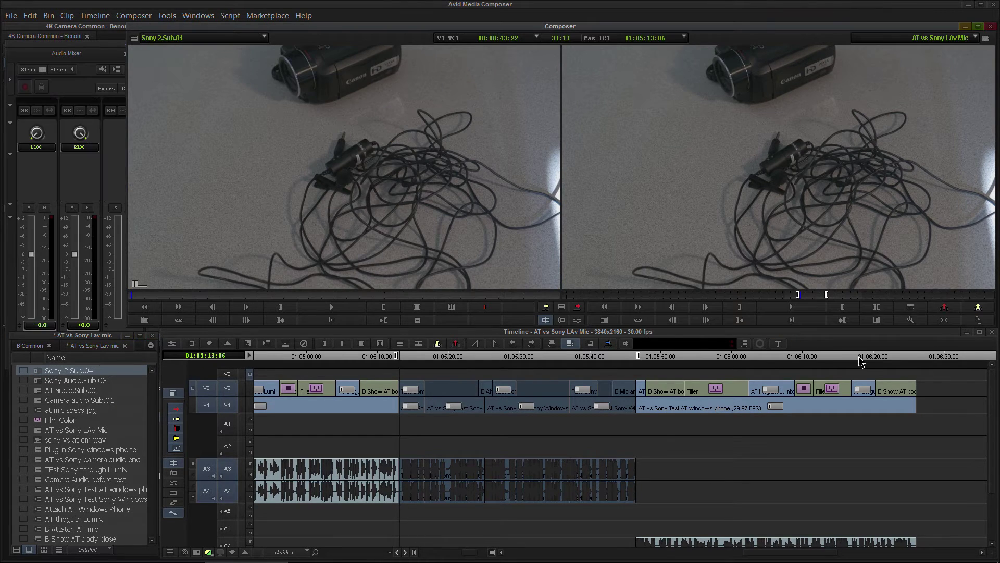
{"action": "left_click", "coordinate": [896, 356]}
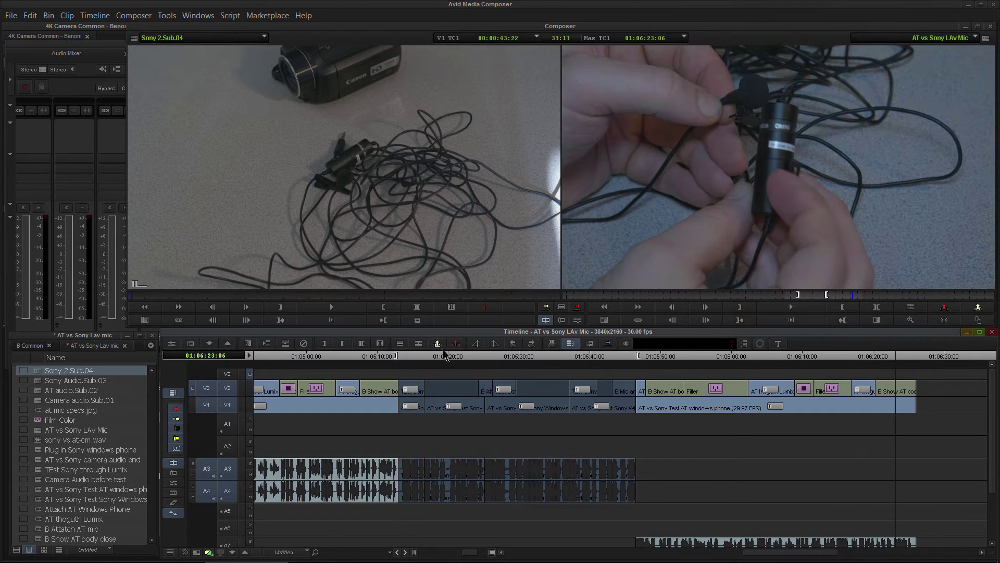
{"action": "left_click", "coordinate": [383, 345]}
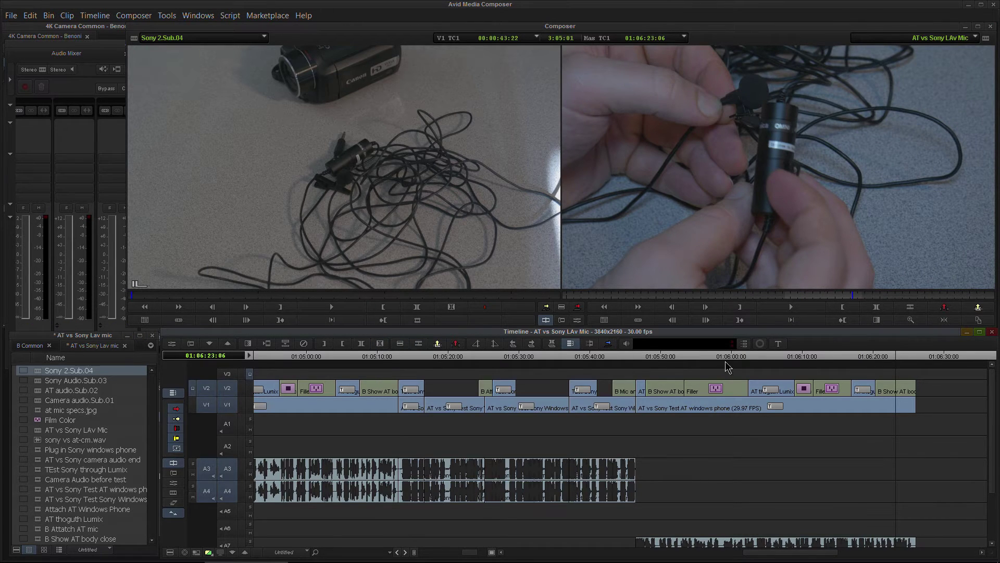
Place the playhead at the sequence's end, 01:06:26:01, and make Sony 2.Sub.04 the active source.
{"action": "left_click", "coordinate": [894, 355]}
{"action": "left_click_drag", "start_coordinate": [894, 355], "coordinate": [915, 358]}
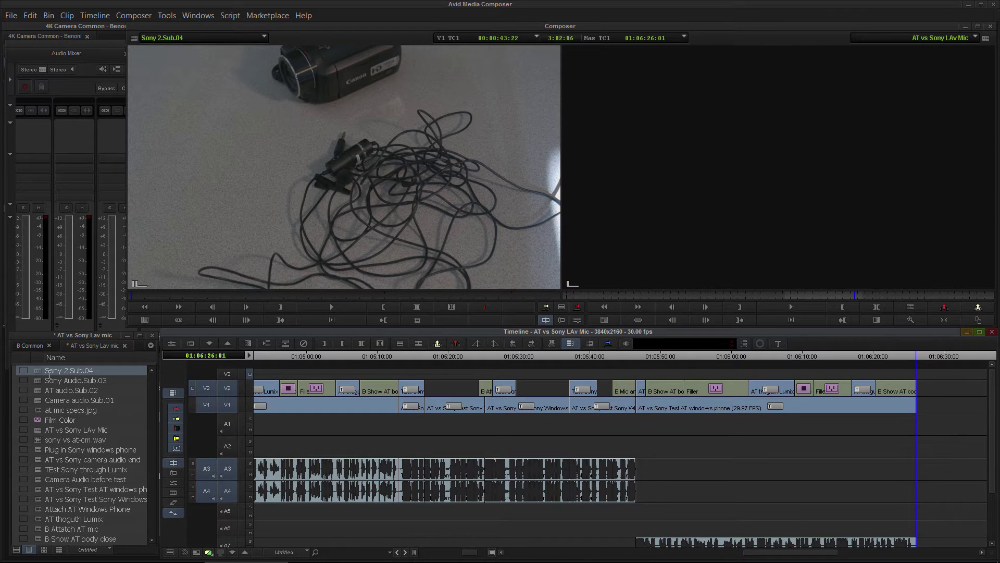
{"action": "left_click", "coordinate": [39, 373]}
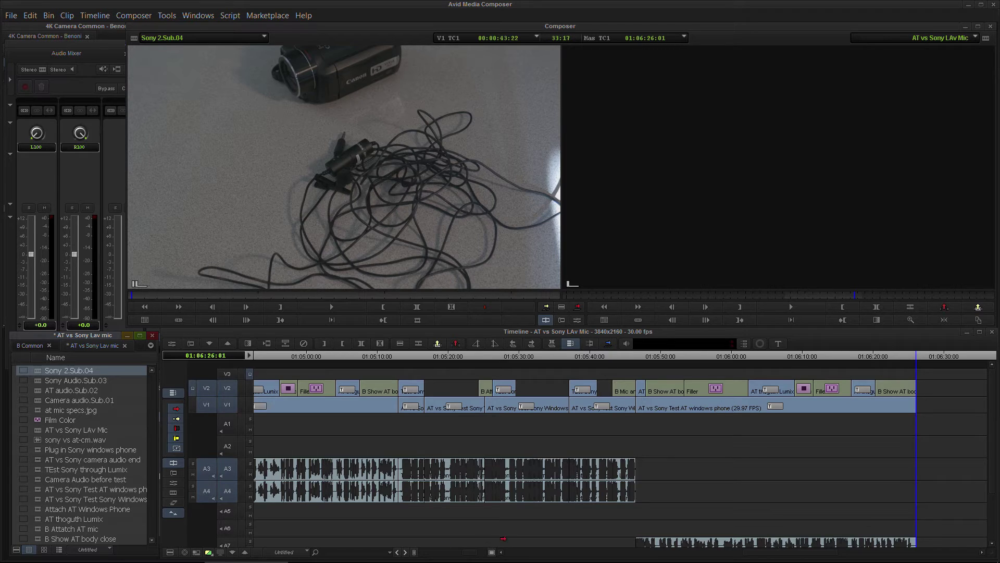
Patch source audio A3 and A4 to record tracks A9 and A10 and edit Sony 2.Sub.04 onto the sequence's end.
{"action": "left_click_drag", "start_coordinate": [993, 390], "coordinate": [992, 427]}
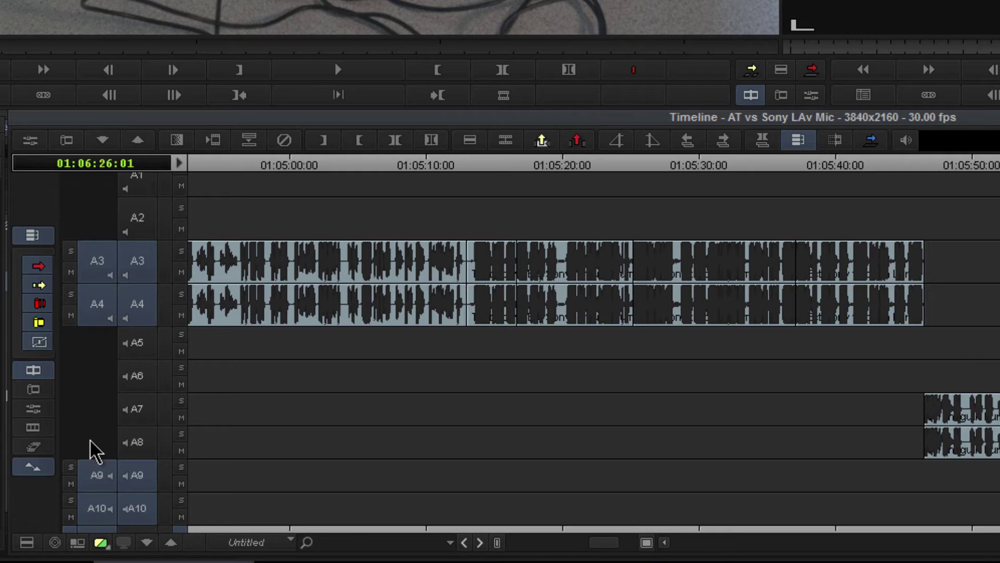
{"action": "left_click", "coordinate": [206, 516]}
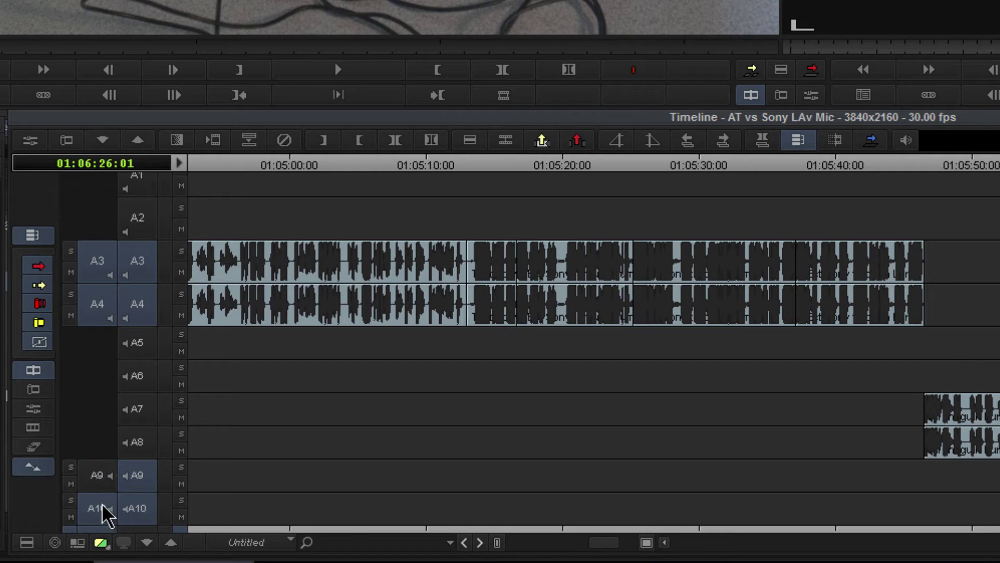
{"action": "left_click", "coordinate": [207, 533]}
{"action": "left_click_drag", "start_coordinate": [112, 282], "coordinate": [105, 478]}
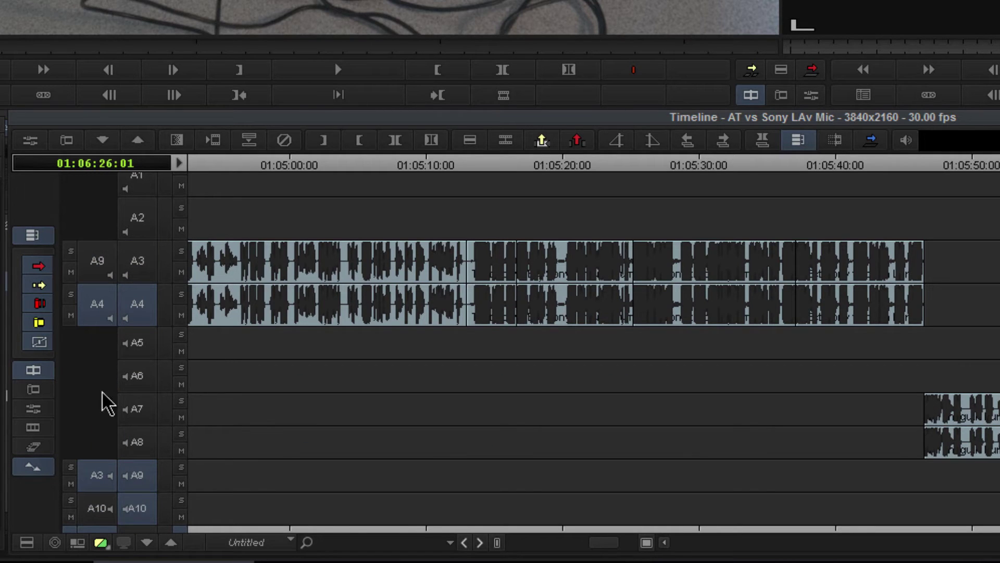
{"action": "left_click_drag", "start_coordinate": [97, 304], "coordinate": [142, 517]}
{"action": "scroll", "coordinate": [125, 411], "scroll_direction": "up", "scroll_amount": 3}
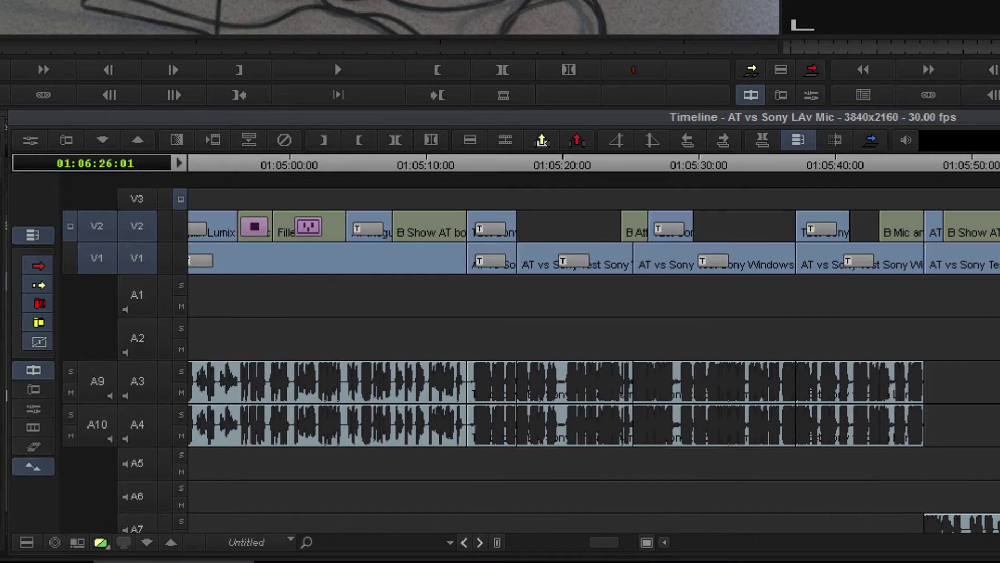
{"action": "scroll", "coordinate": [594, 349], "scroll_direction": "down", "scroll_amount": 4}
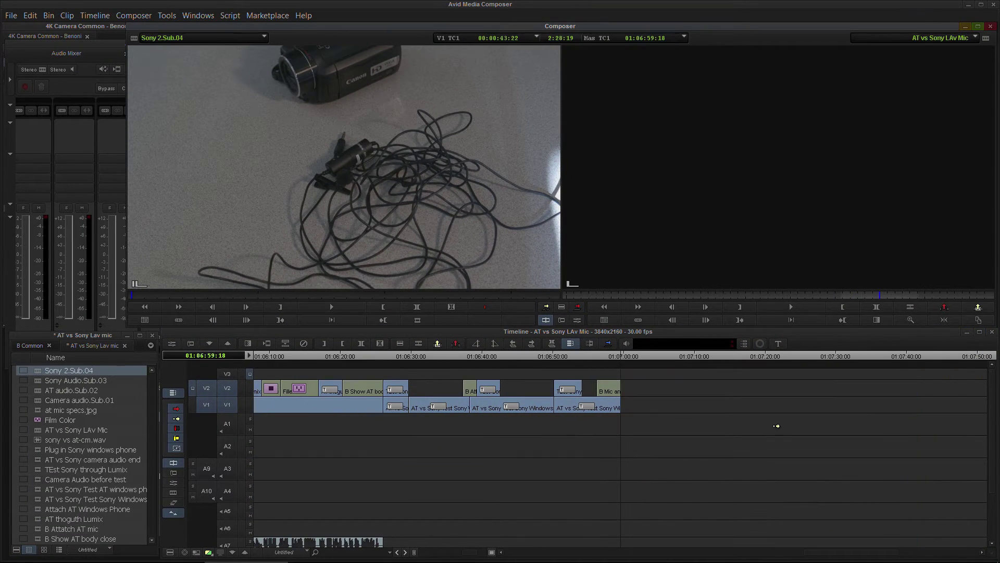
{"action": "left_click_drag", "start_coordinate": [995, 415], "coordinate": [995, 478]}
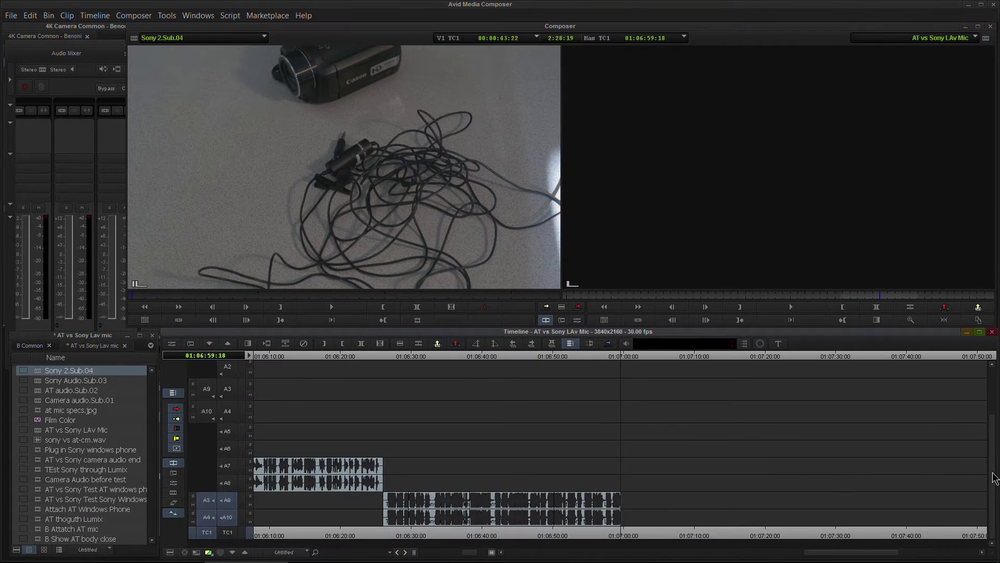
Look through the insert effects available for track A9 from the Audio Mixer without applying one.
{"action": "left_click", "coordinate": [482, 358]}
{"action": "left_click_drag", "start_coordinate": [60, 55], "coordinate": [63, 52]}
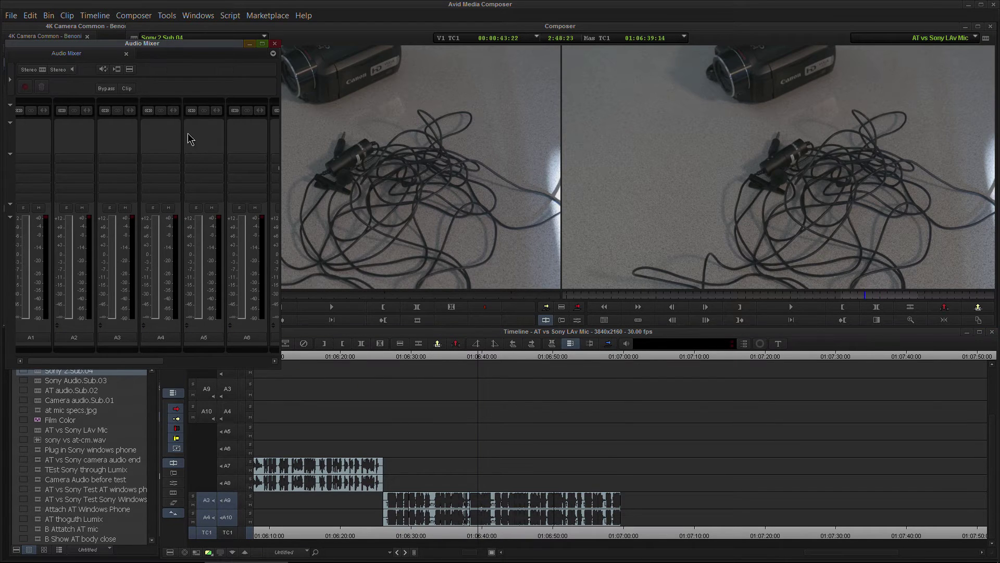
{"action": "left_click_drag", "start_coordinate": [125, 361], "coordinate": [217, 361]}
{"action": "left_click", "coordinate": [203, 168]}
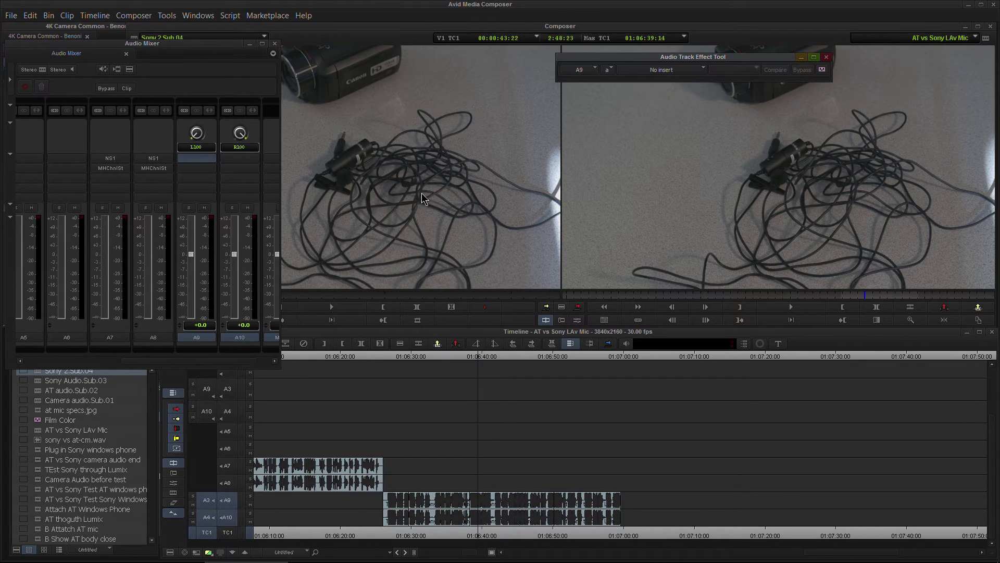
{"action": "left_click", "coordinate": [662, 69]}
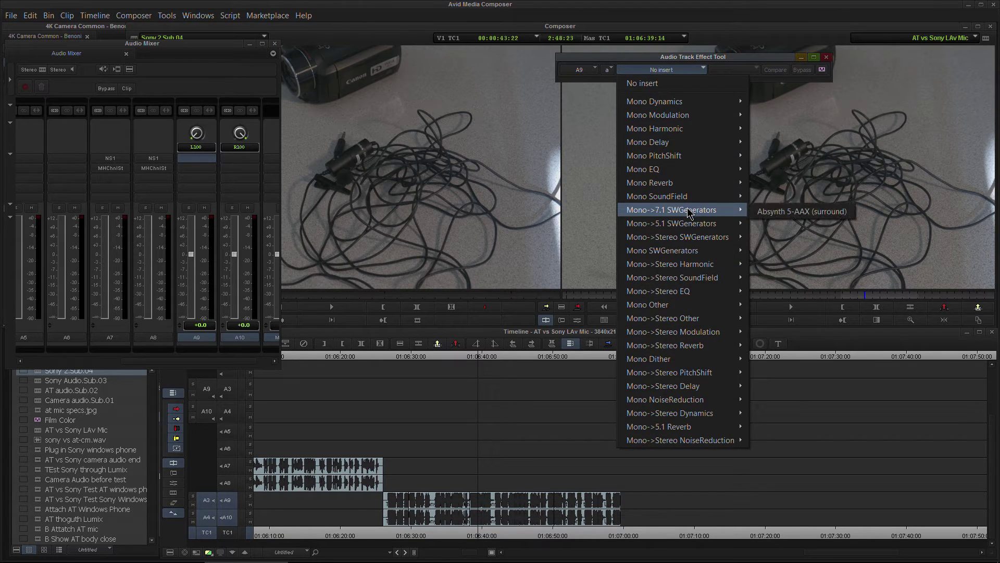
{"action": "left_click", "coordinate": [733, 57]}
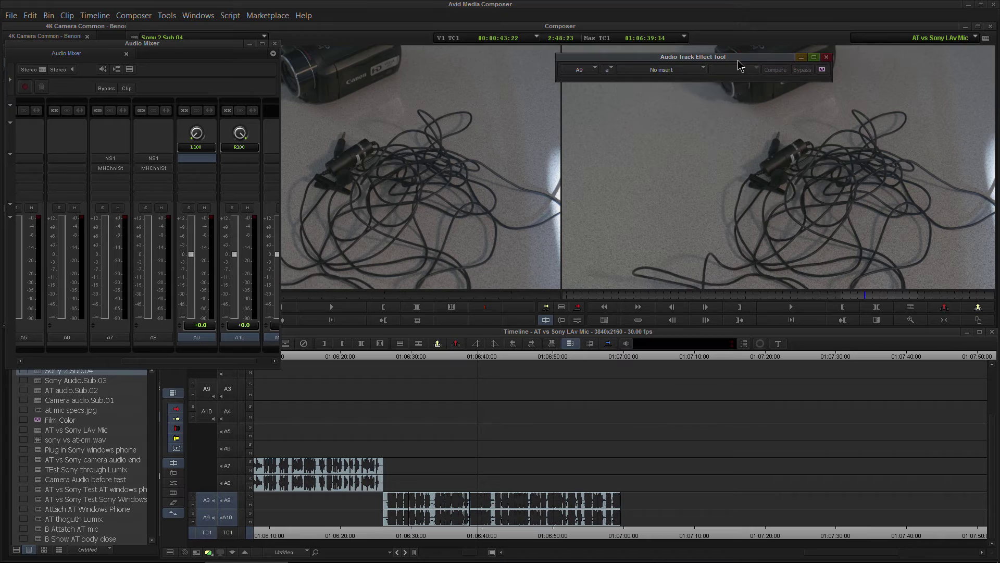
{"action": "left_click_drag", "start_coordinate": [737, 60], "coordinate": [508, 120]}
{"action": "left_click", "coordinate": [597, 116]}
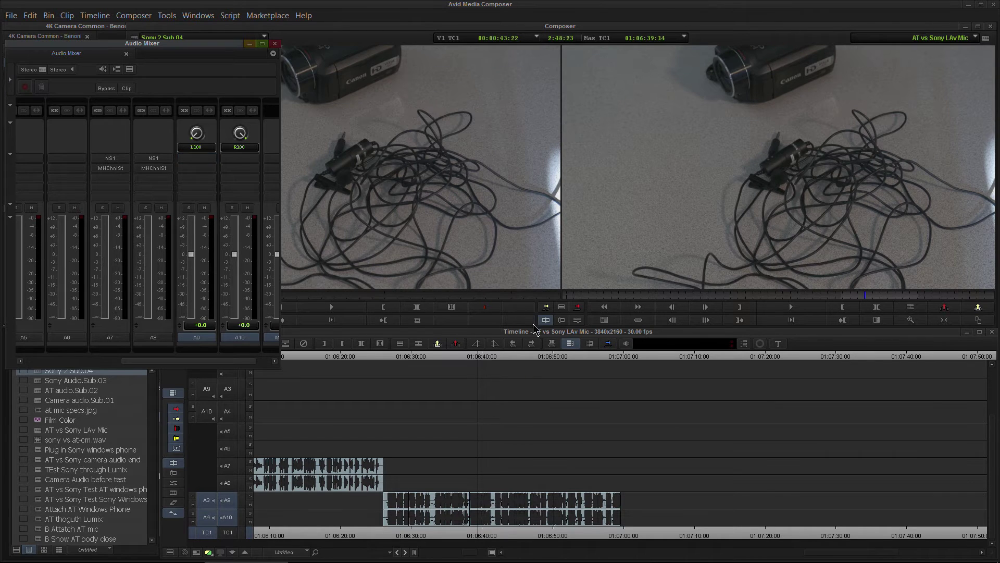
Review the added Sony section by playing from 01:06:31:27 and scrubbing through it to 01:06:48:27.
{"action": "scroll", "coordinate": [501, 430], "scroll_direction": "up", "scroll_amount": 3}
{"action": "left_click", "coordinate": [425, 356]}
{"action": "scroll", "coordinate": [536, 479], "scroll_direction": "down", "scroll_amount": 3}
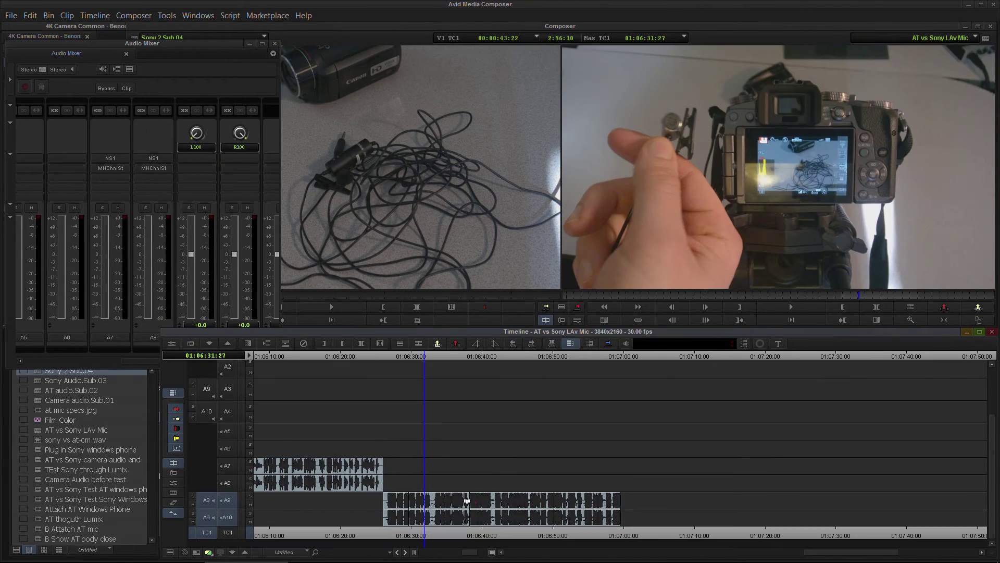
{"action": "scroll", "coordinate": [432, 447], "scroll_direction": "up", "scroll_amount": 3}
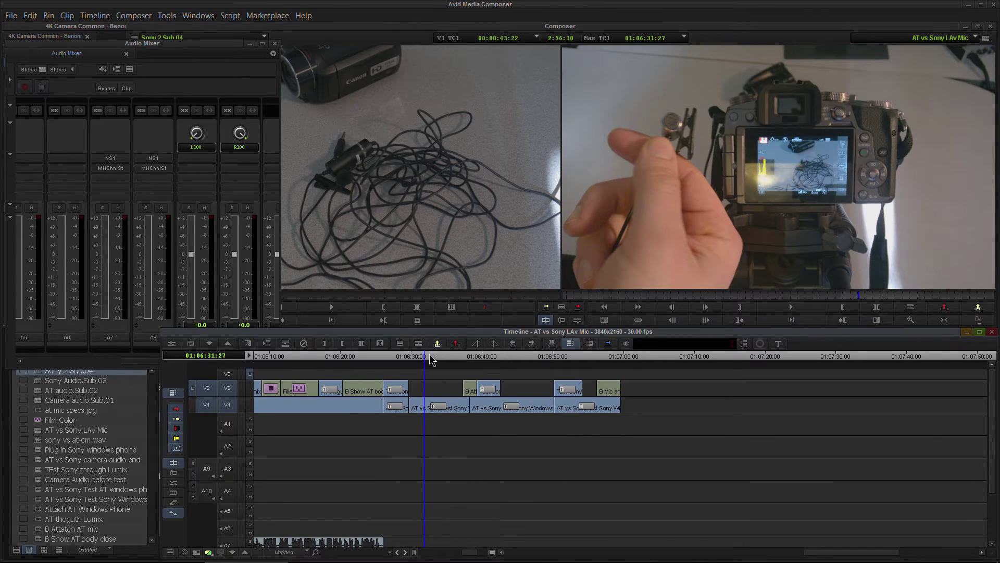
{"action": "key", "text": "space"}
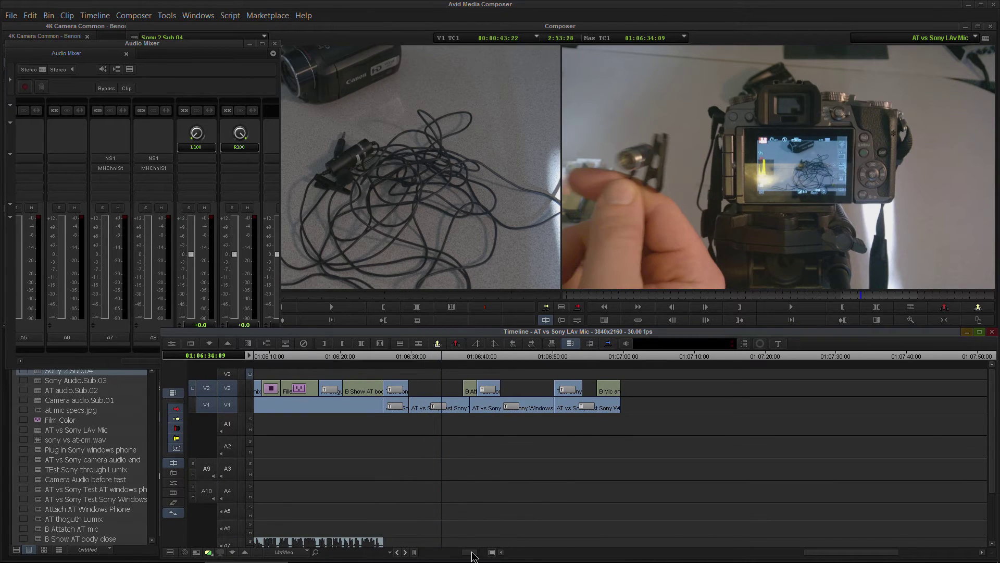
{"action": "left_click_drag", "start_coordinate": [472, 553], "coordinate": [458, 553]}
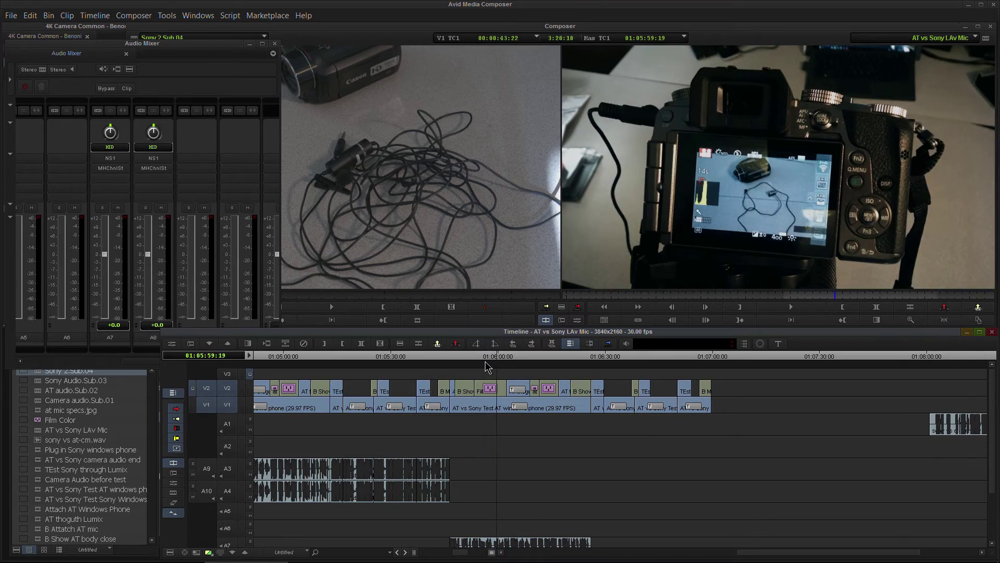
{"action": "left_click_drag", "start_coordinate": [489, 364], "coordinate": [629, 360]}
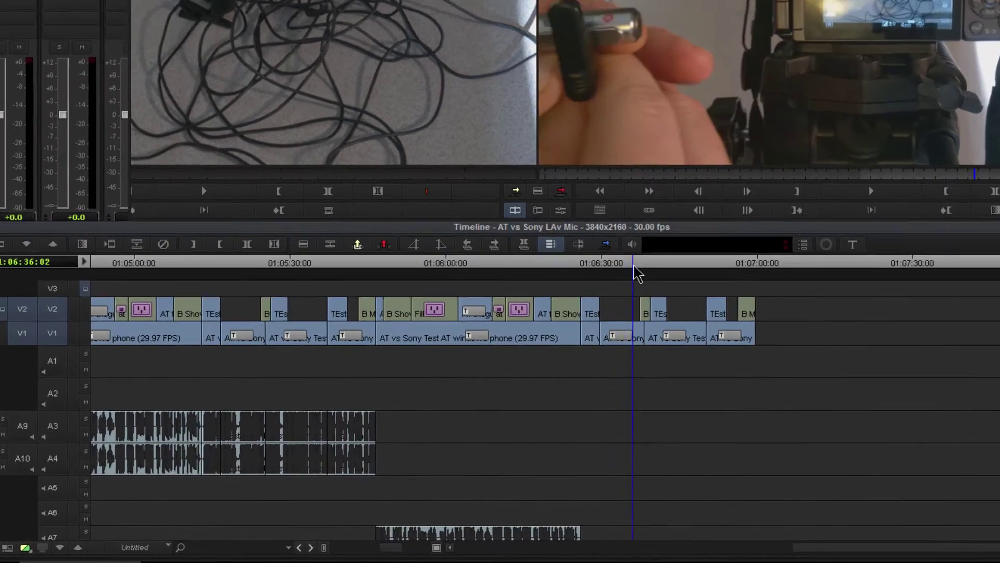
{"action": "left_click_drag", "start_coordinate": [634, 267], "coordinate": [686, 267]}
{"action": "mouse_move", "coordinate": [709, 193]}
{"action": "left_mouse_down"}
{"action": "mouse_move", "coordinate": [736, 190]}
{"action": "mouse_move", "coordinate": [723, 197]}
{"action": "left_mouse_up"}
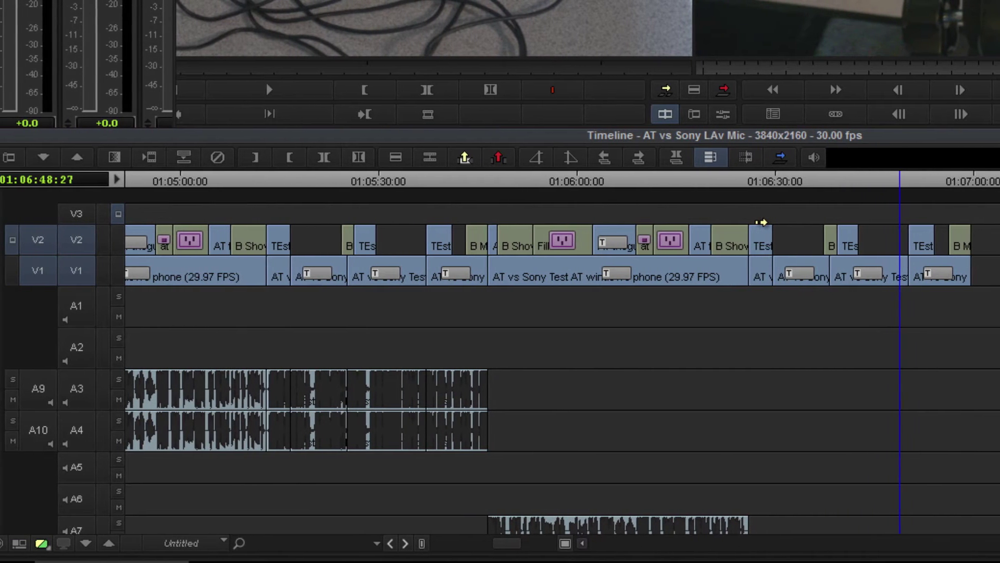
Try switching the record track selection from V1 and V2 to A1 and A2, and restore V1 and V2.
{"action": "left_click", "coordinate": [81, 242]}
{"action": "left_click", "coordinate": [78, 273]}
{"action": "left_click", "coordinate": [75, 349]}
{"action": "left_click", "coordinate": [78, 308]}
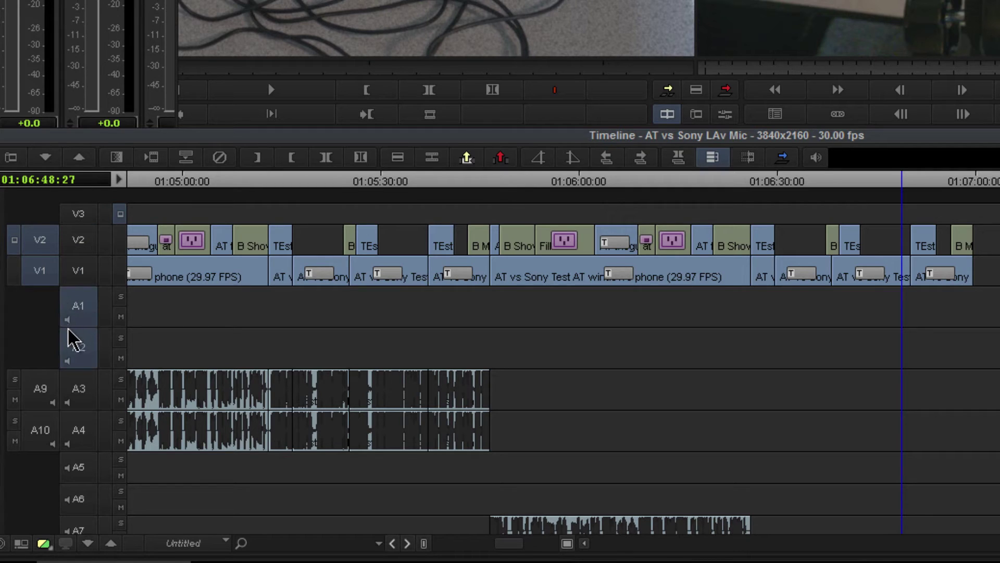
{"action": "left_click", "coordinate": [78, 307]}
{"action": "left_click", "coordinate": [78, 346]}
{"action": "left_click", "coordinate": [73, 245]}
{"action": "left_click", "coordinate": [70, 274]}
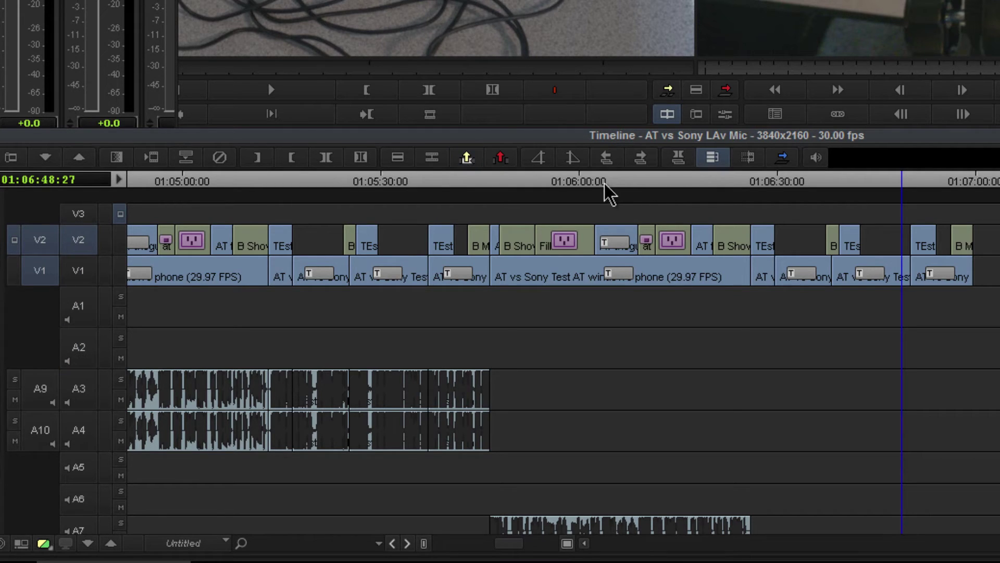
Scrub the sequence from the AT section at 01:05:51:19 to the Sony section at 01:06:45:08.
{"action": "mouse_move", "coordinate": [625, 186]}
{"action": "left_mouse_down"}
{"action": "mouse_move", "coordinate": [735, 186]}
{"action": "mouse_move", "coordinate": [571, 186]}
{"action": "mouse_move", "coordinate": [628, 187]}
{"action": "left_mouse_up"}
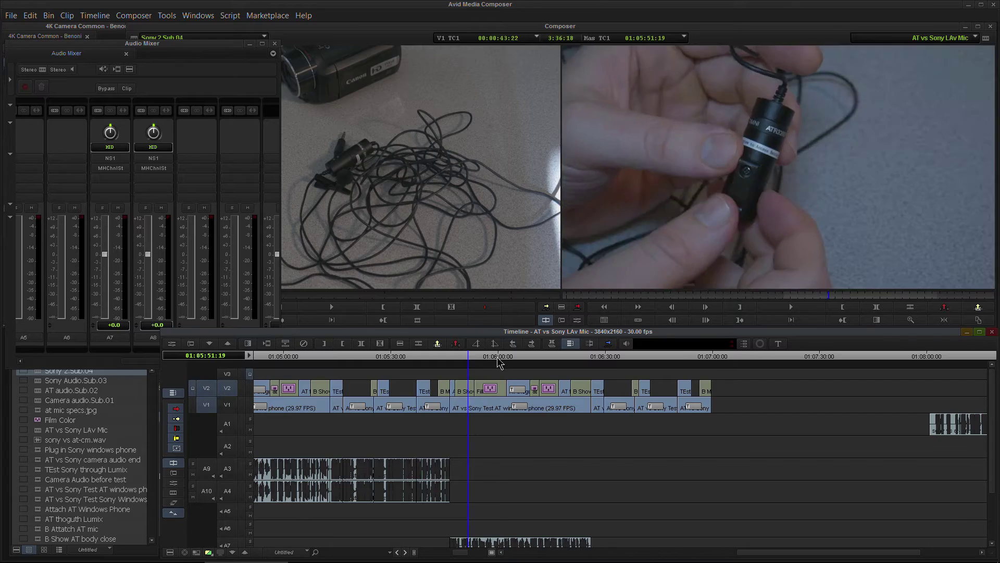
{"action": "left_click", "coordinate": [670, 183]}
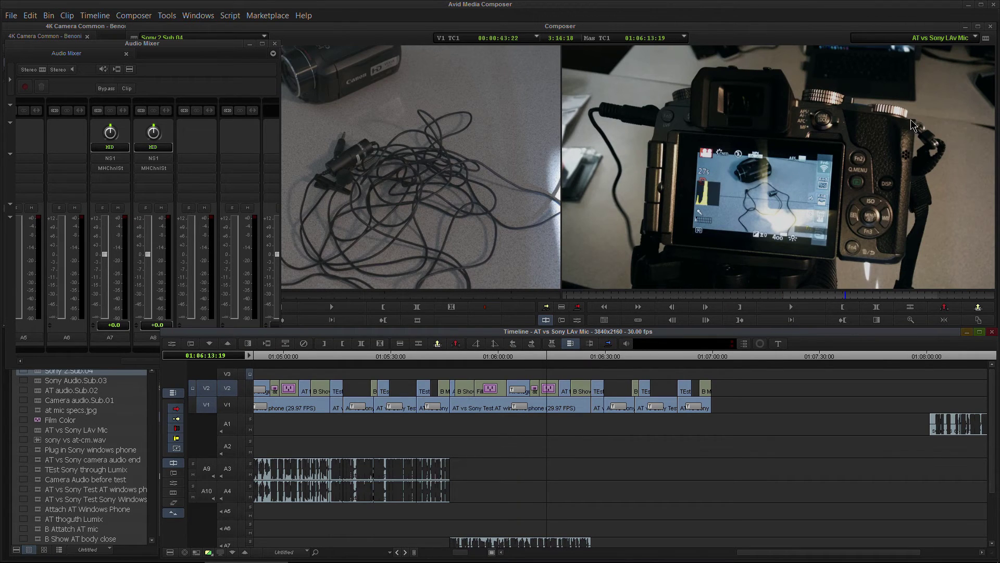
{"action": "left_click_drag", "start_coordinate": [986, 40], "coordinate": [337, 133]}
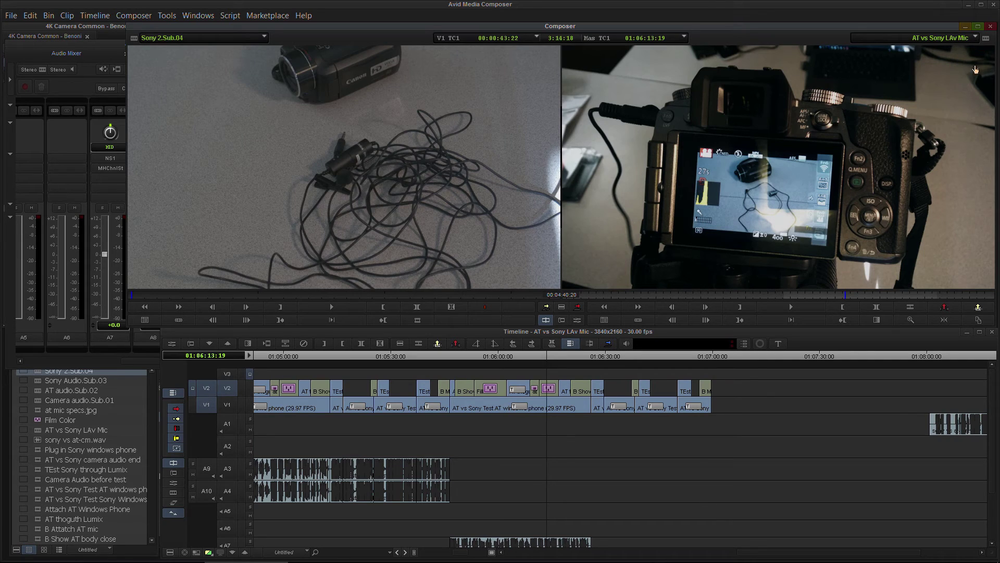
{"action": "left_click_drag", "start_coordinate": [546, 356], "coordinate": [560, 357]}
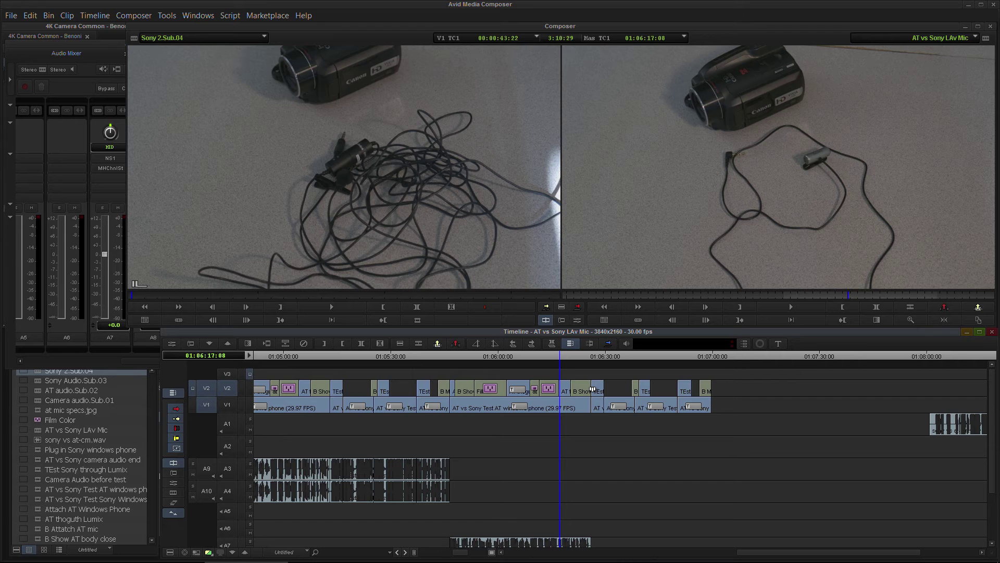
{"action": "left_click_drag", "start_coordinate": [558, 359], "coordinate": [661, 362]}
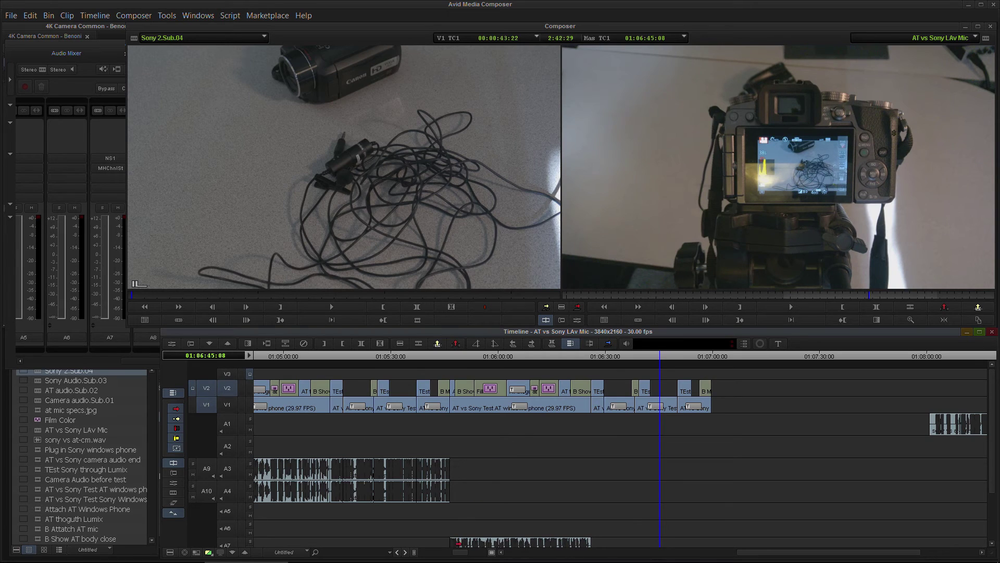
Mark an IN point at 01:06:33:27 and an OUT point at 01:06:46:02 within the added Sony section.
{"action": "left_click_drag", "start_coordinate": [462, 553], "coordinate": [455, 553]}
{"action": "scroll", "coordinate": [641, 446], "scroll_direction": "down", "scroll_amount": 4}
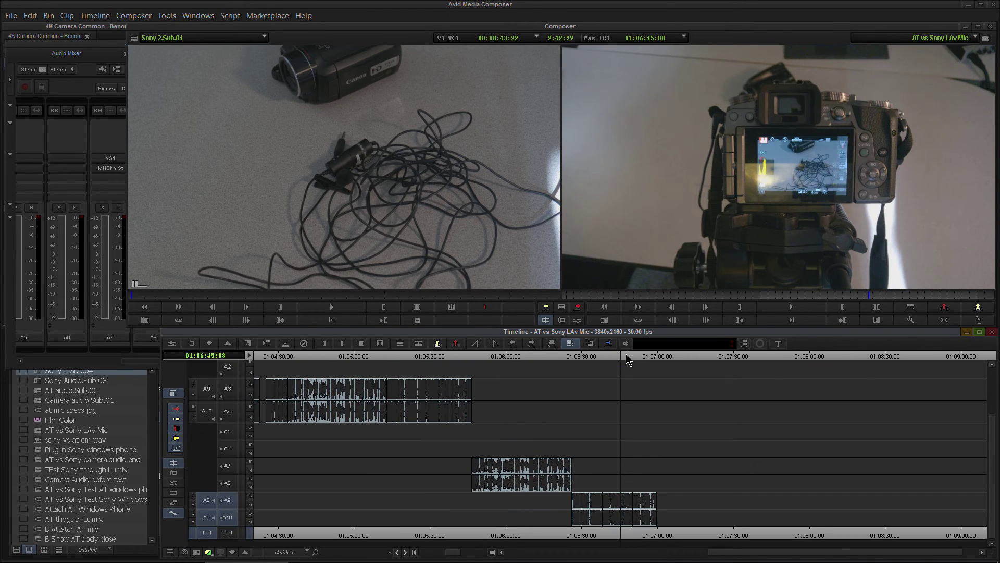
{"action": "left_click_drag", "start_coordinate": [627, 359], "coordinate": [591, 361]}
{"action": "scroll", "coordinate": [619, 424], "scroll_direction": "up", "scroll_amount": 3}
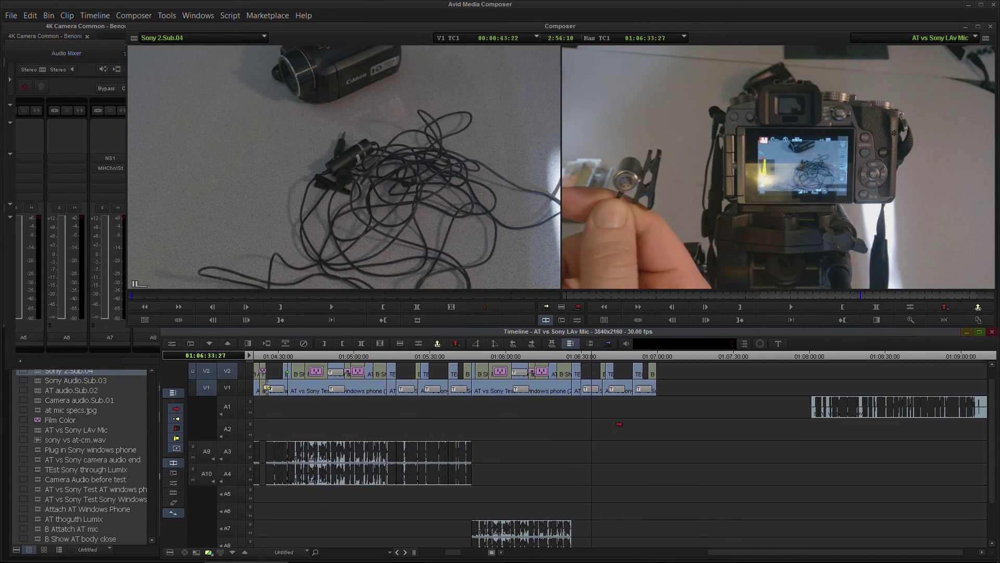
{"action": "scroll", "coordinate": [619, 423], "scroll_direction": "up", "scroll_amount": 1}
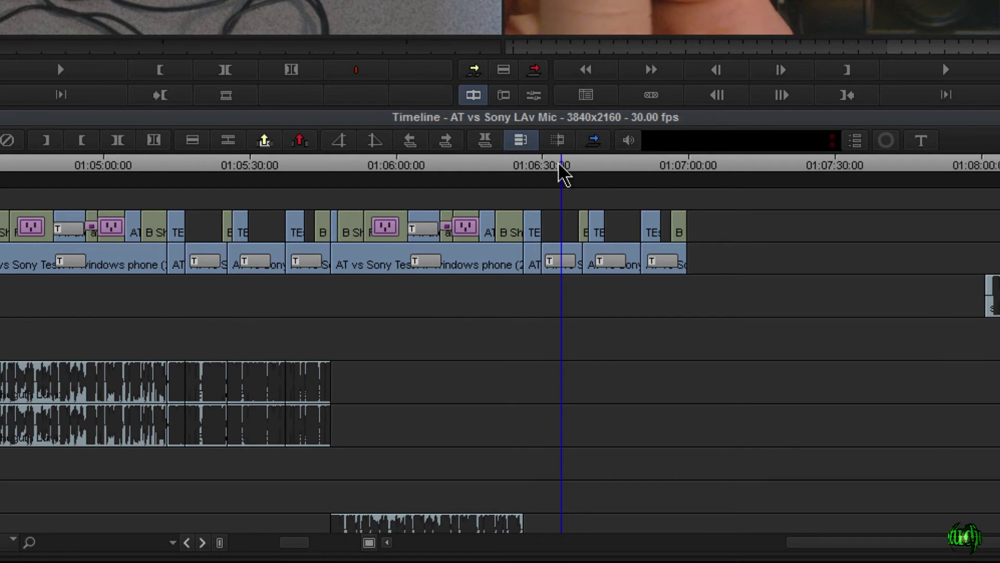
{"action": "left_click_drag", "start_coordinate": [560, 164], "coordinate": [625, 168]}
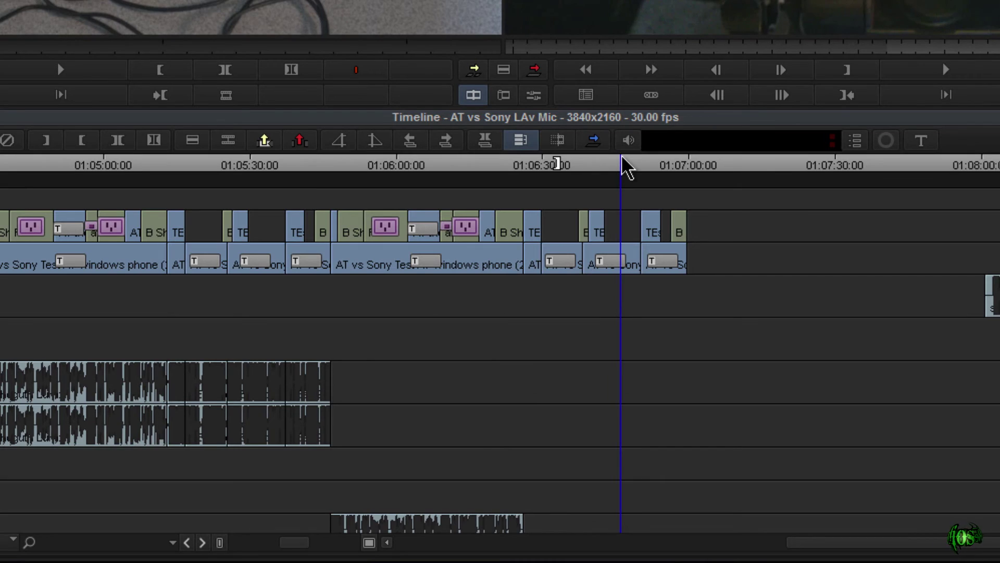
Enable record tracks A5 and A6 and start a subclip of the marked range, but cancel the bin selection.
{"action": "left_click", "coordinate": [124, 463]}
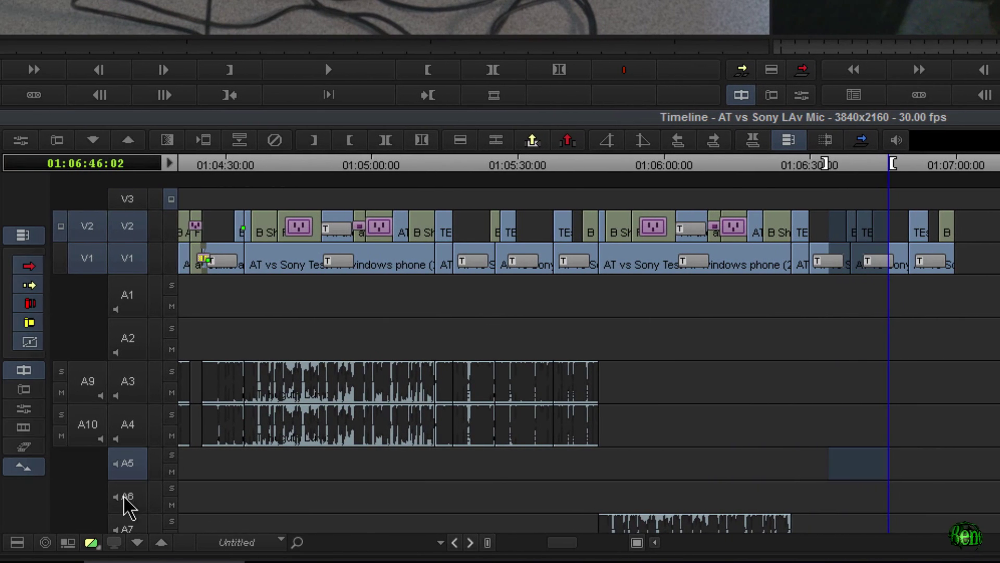
{"action": "left_click", "coordinate": [125, 496]}
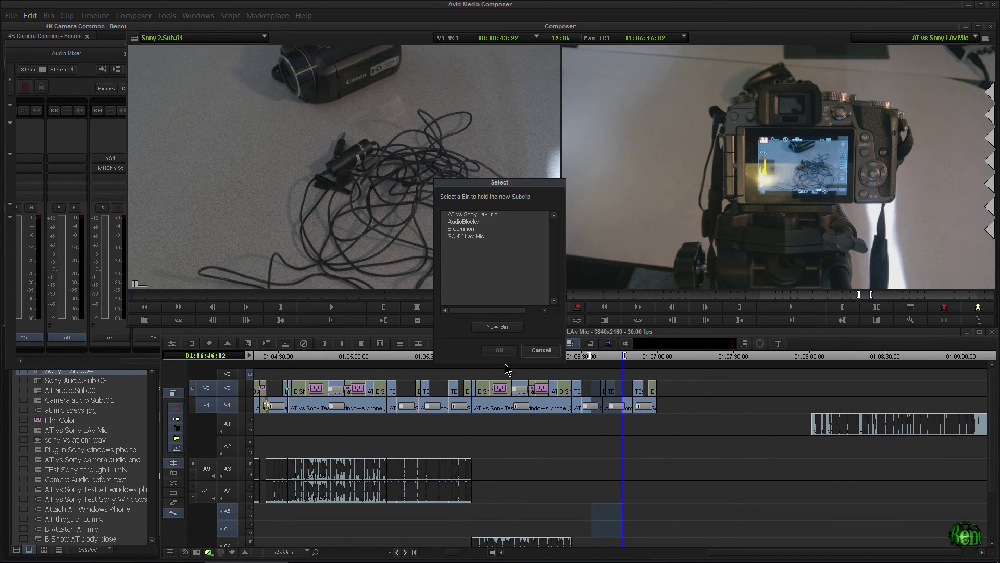
{"action": "left_click", "coordinate": [540, 350]}
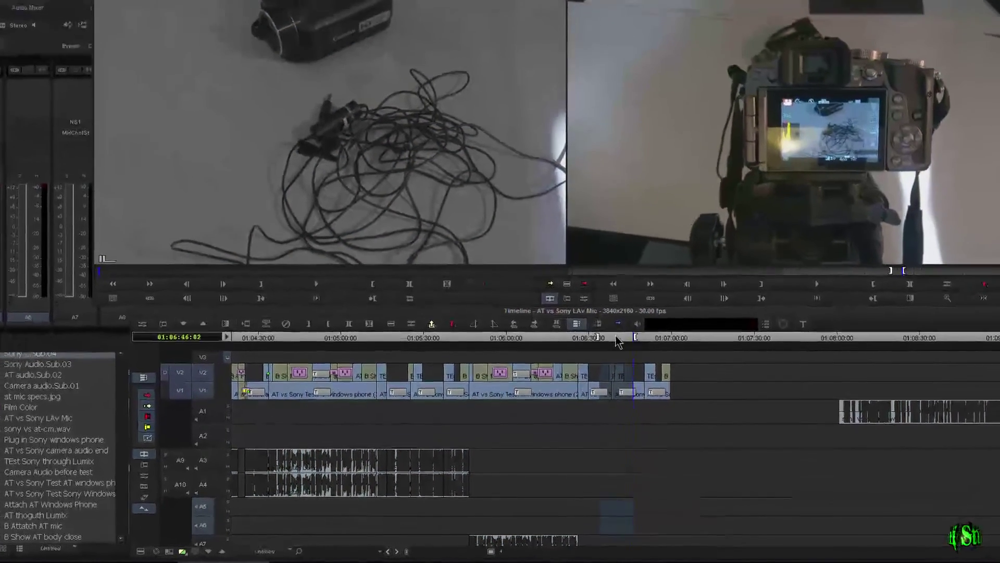